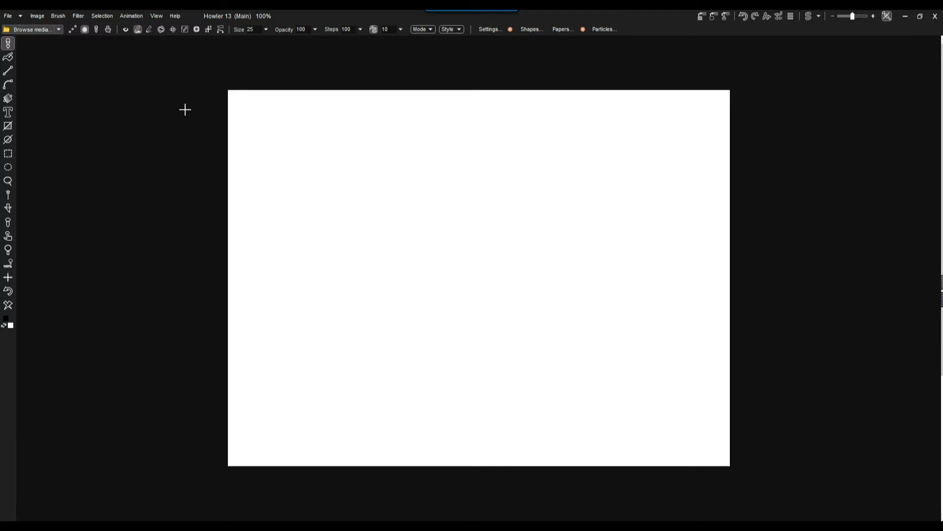
Create a new animation with 123 frames at 24 fps from the blank image
left_click(134, 16)
left_click(145, 28)
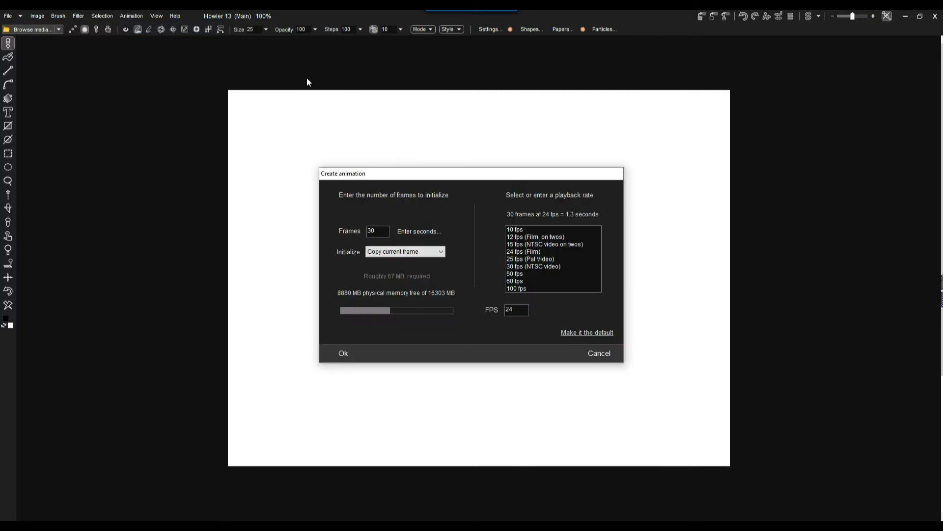
left_click_drag(382, 231, 338, 233)
type("123")
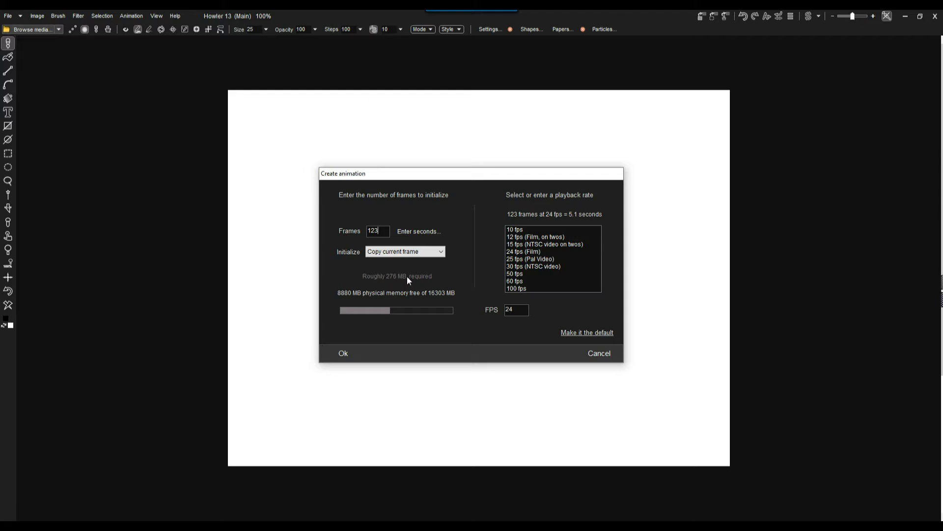
left_click(348, 354)
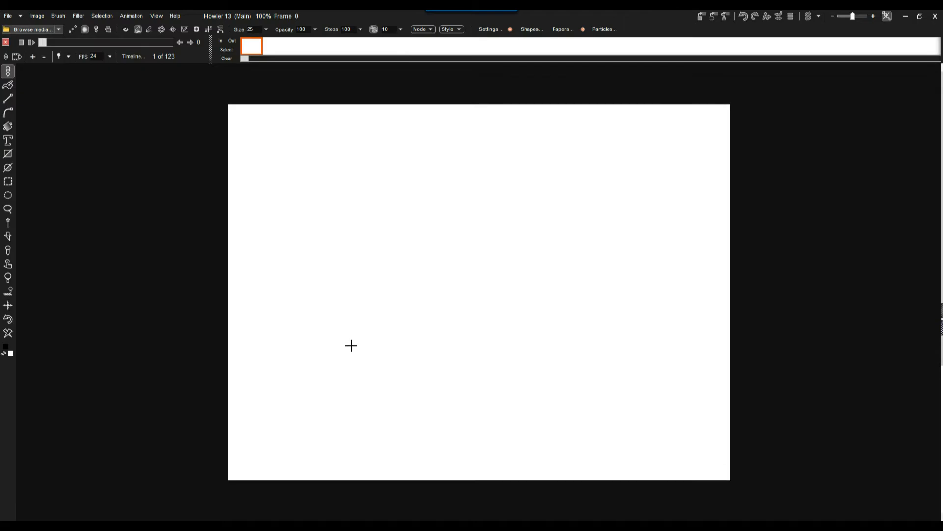
Return to the first frame, swap primary and secondary colours, and clear all frames to black
mouse_move(52, 40)
left_mouse_down()
mouse_move(173, 42)
mouse_move(48, 34)
left_mouse_up()
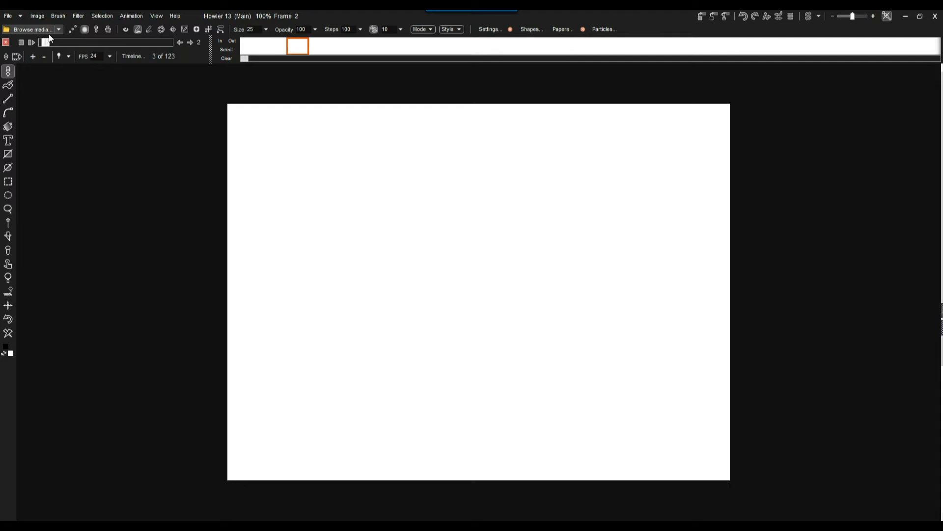
left_click(252, 47)
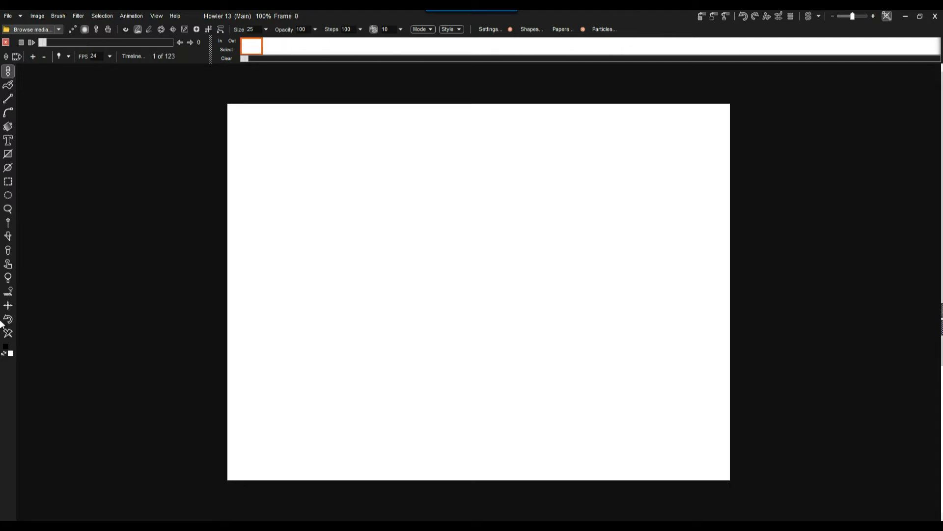
left_click(5, 353)
left_click(8, 334)
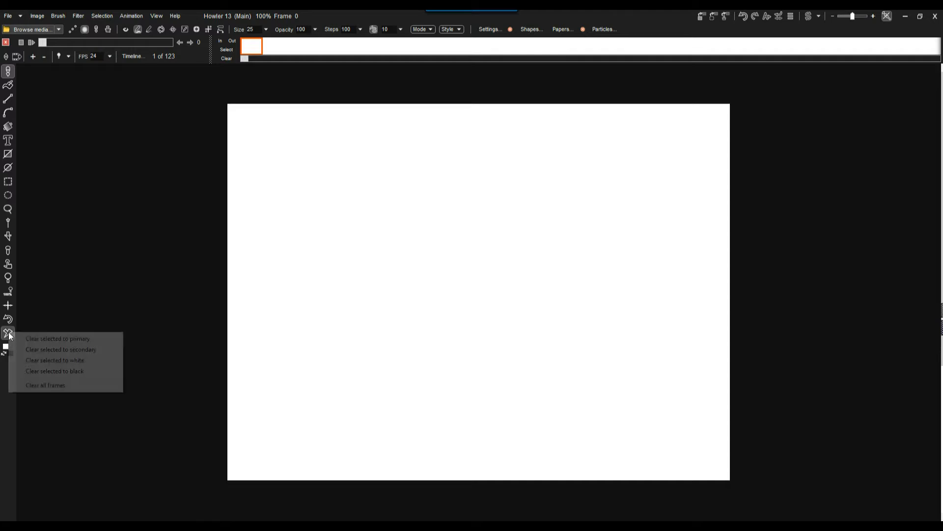
left_click(52, 385)
left_click(417, 315)
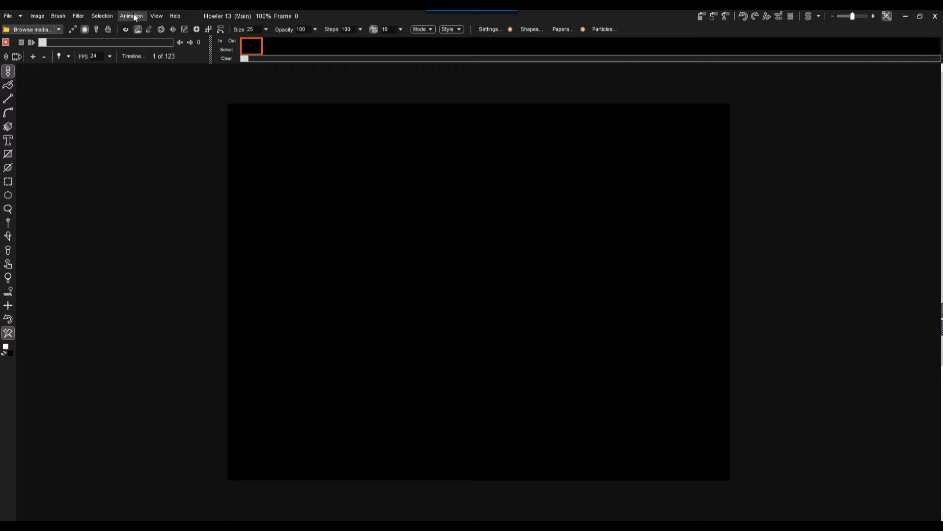
Check the image's memory and buffer size in Image info
left_click(36, 15)
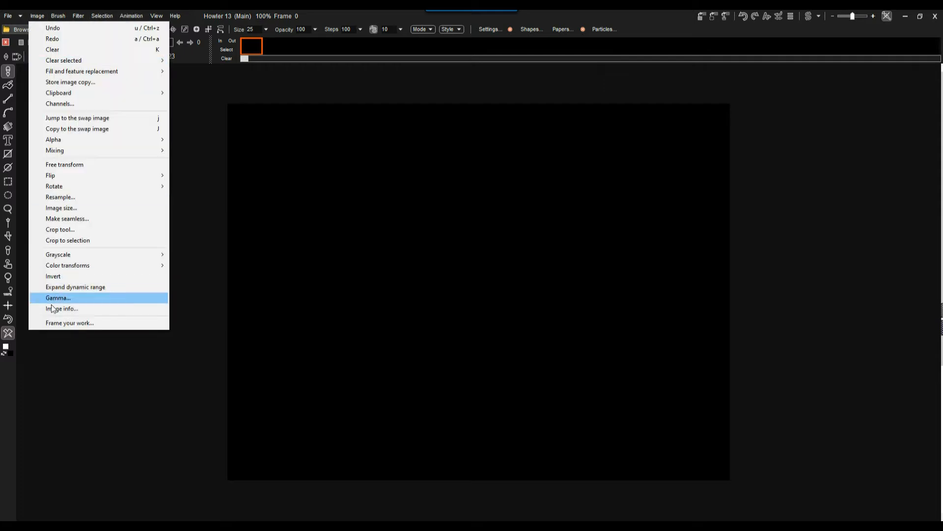
left_click(49, 308)
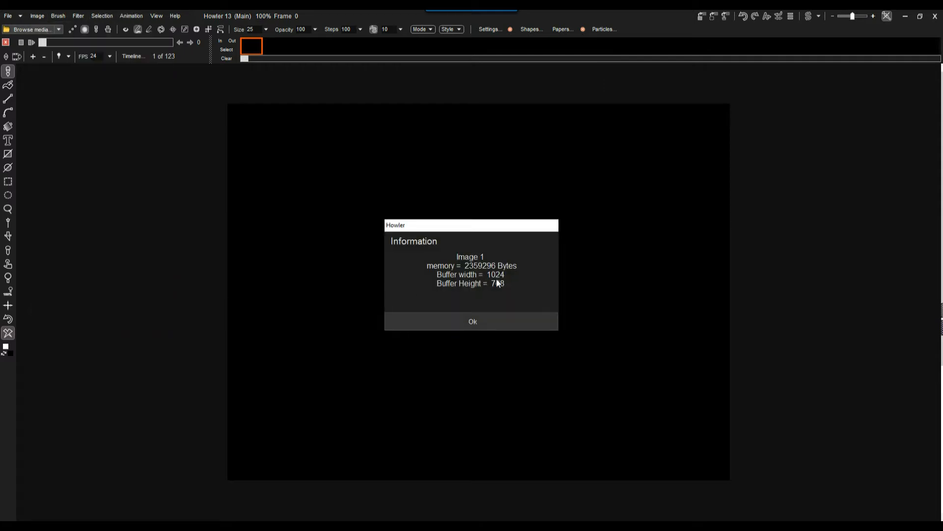
left_click(473, 321)
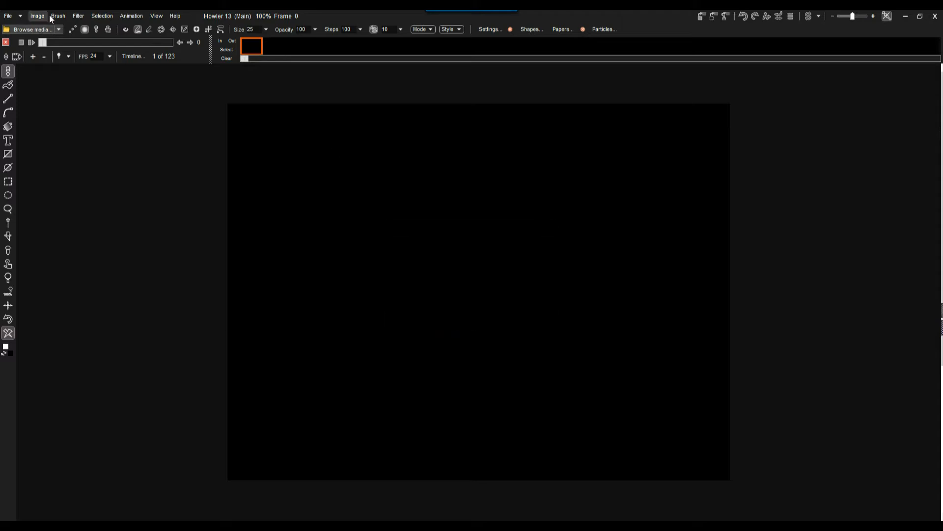
Store the black animation to disc and restore it from the stored copy
left_click(129, 16)
mouse_move(163, 61)
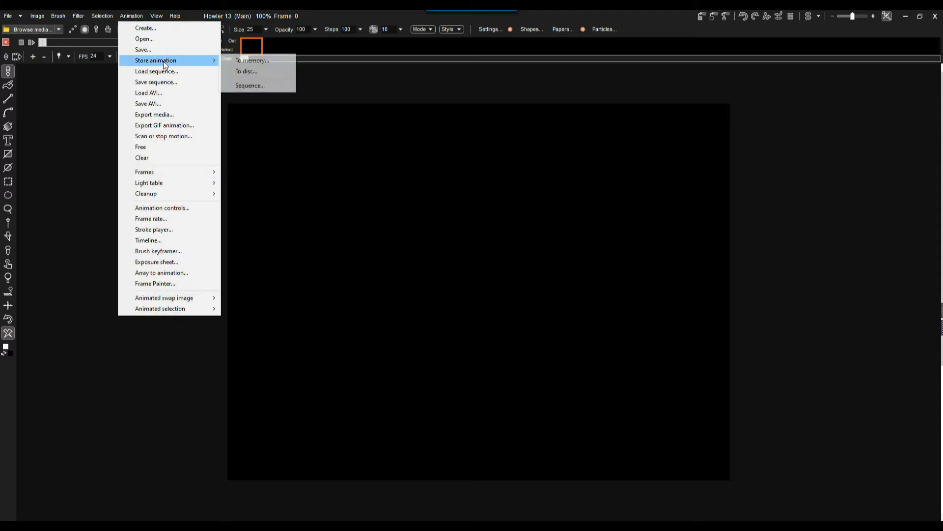
left_click(265, 73)
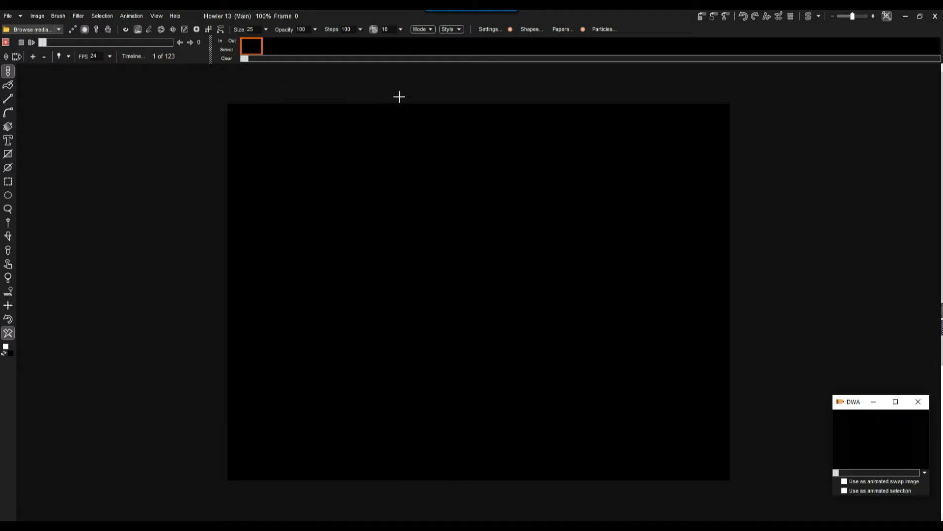
left_click_drag(859, 404, 850, 43)
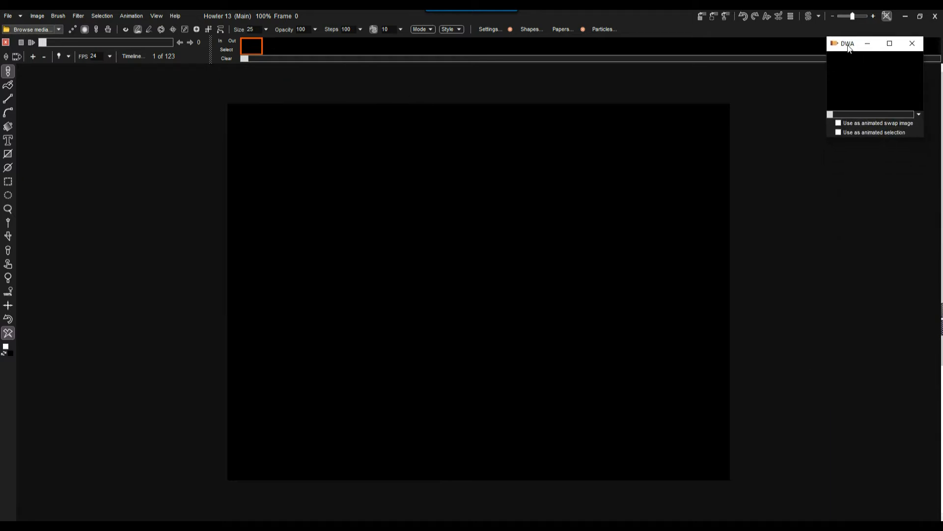
left_click(865, 75)
left_click(497, 297)
Launch the Particle modeler from Filter > Animated
left_click(73, 15)
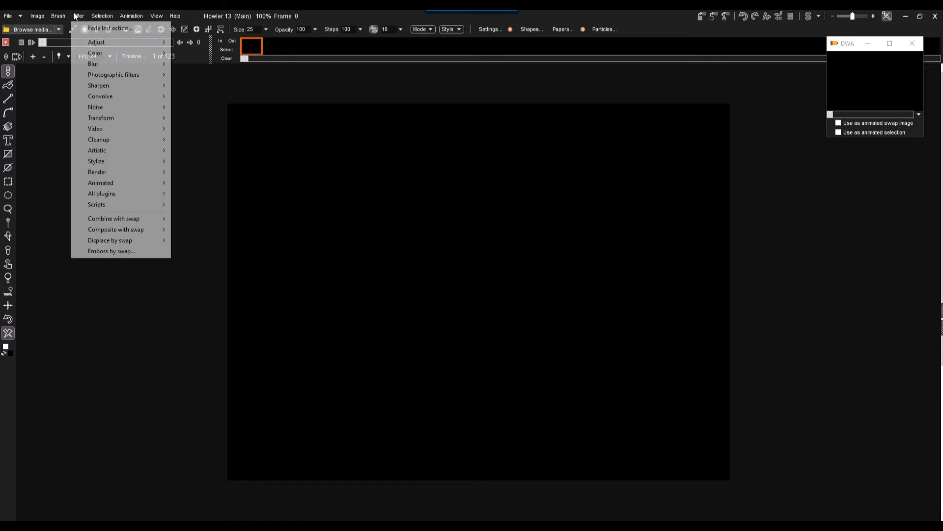
mouse_move(125, 183)
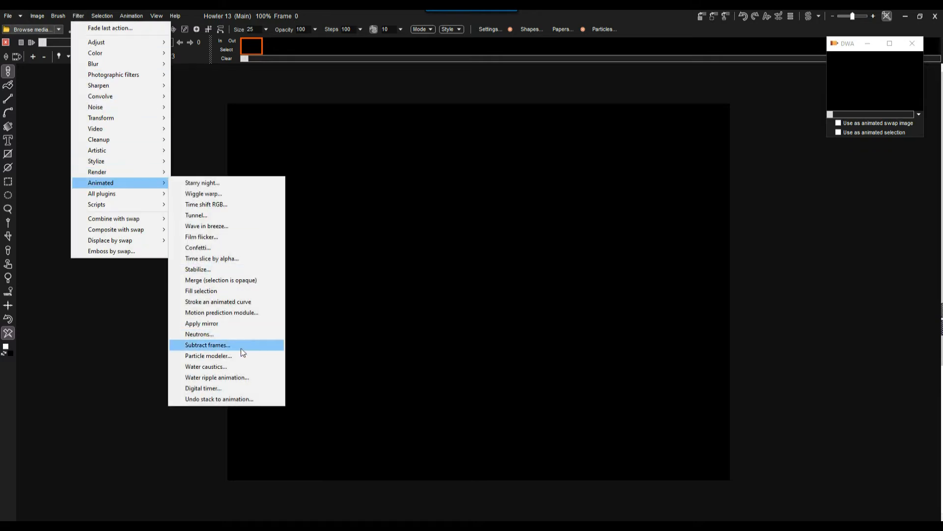
left_click(259, 356)
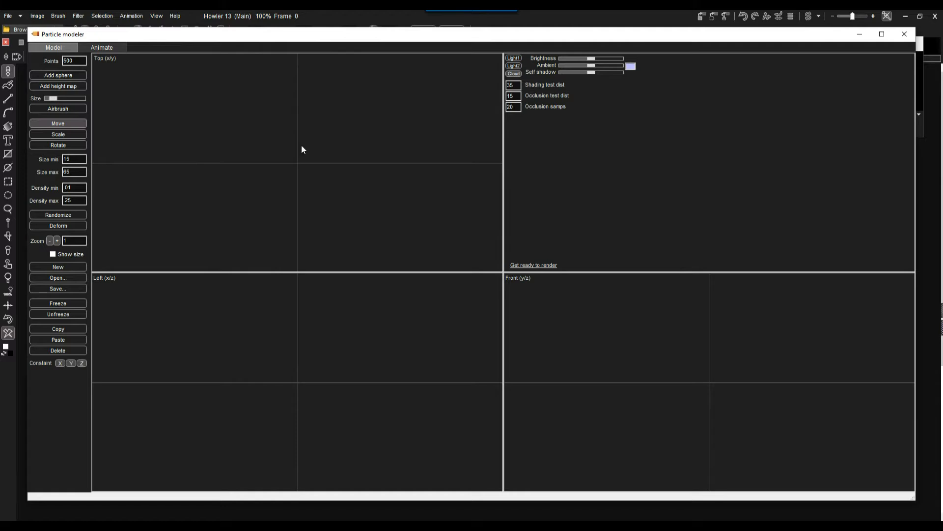
Add a 500-point particle sphere on the Particle modeler's Model tab
left_click_drag(199, 33, 208, 34)
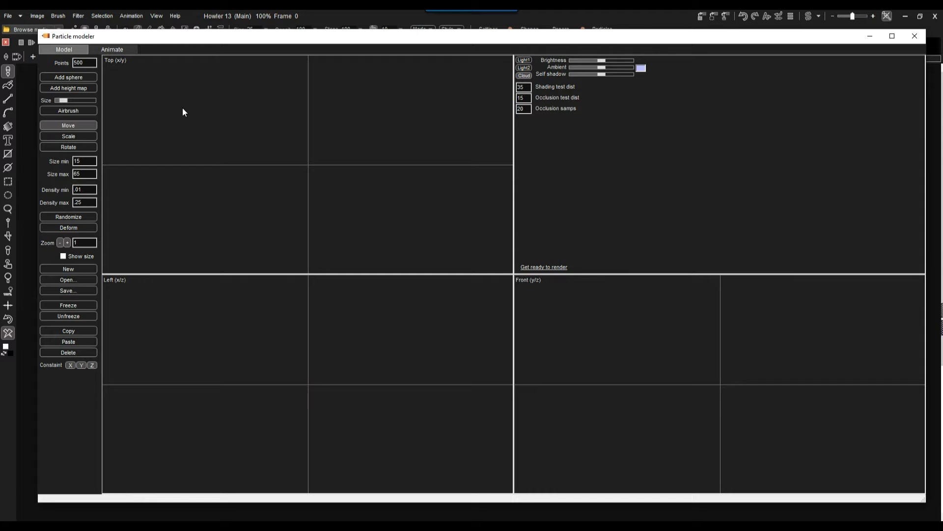
left_click(123, 52)
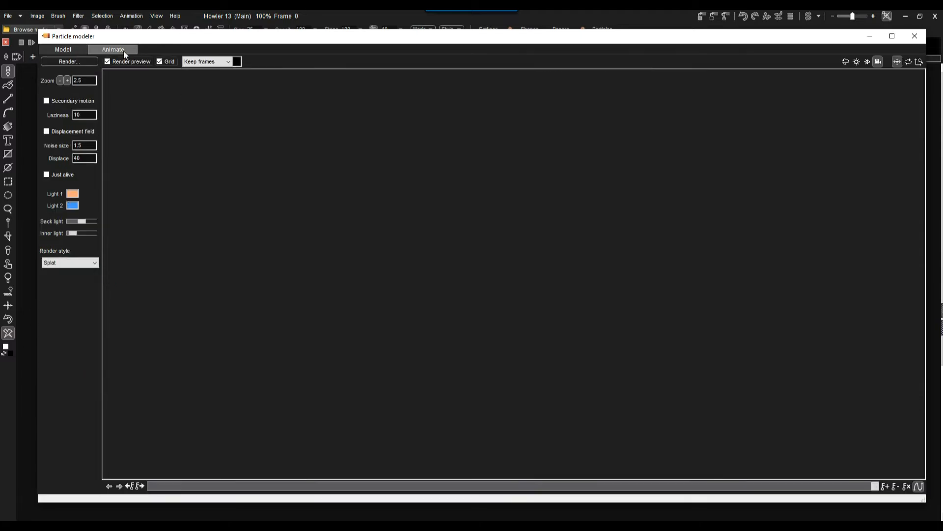
left_click(58, 49)
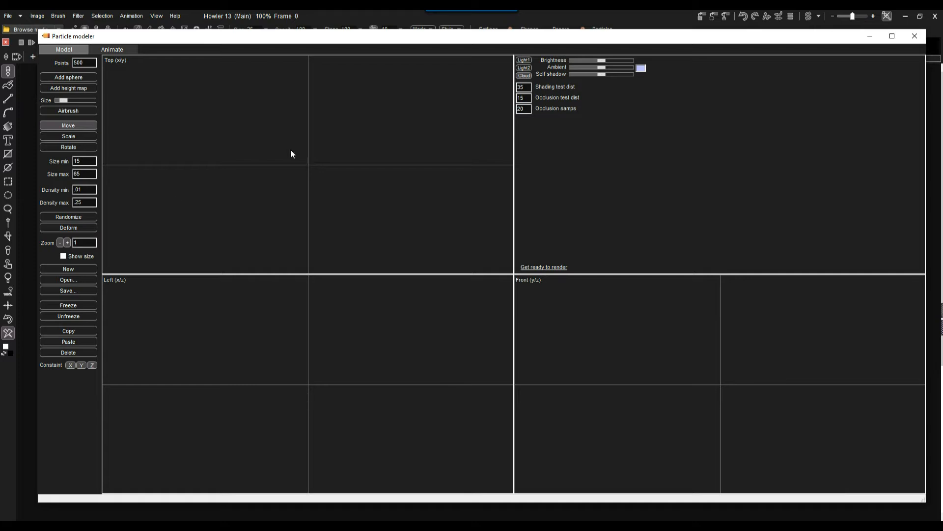
left_click(66, 78)
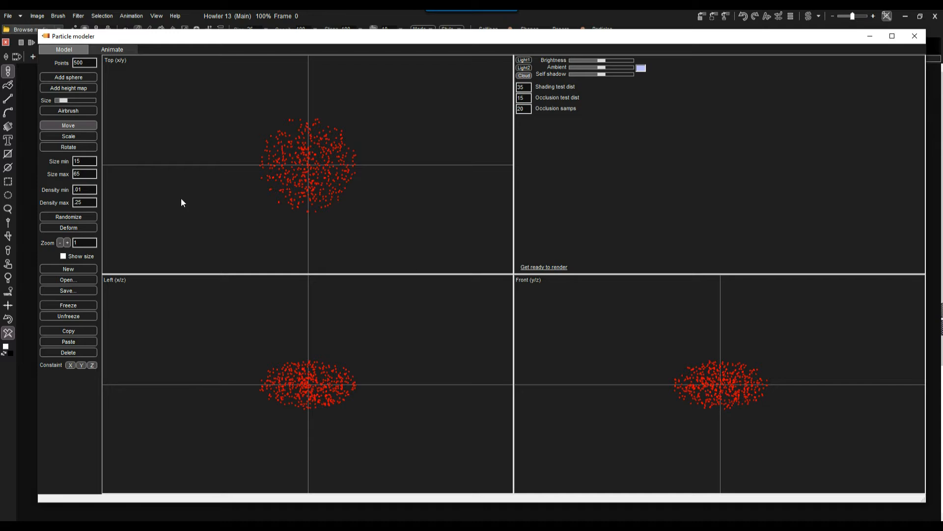
Randomize the sphere's particles and deform the cloud three times
left_click(74, 217)
left_click(67, 225)
left_click(61, 224)
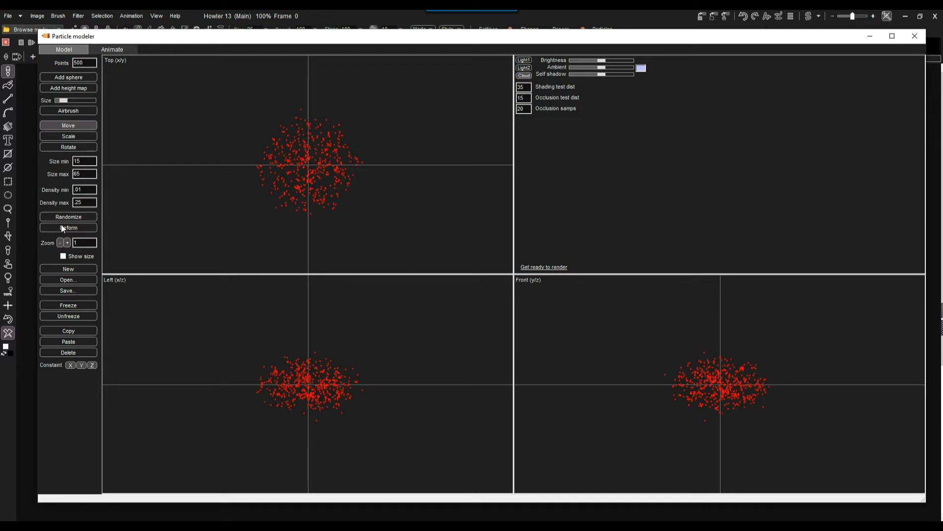
left_click(61, 224)
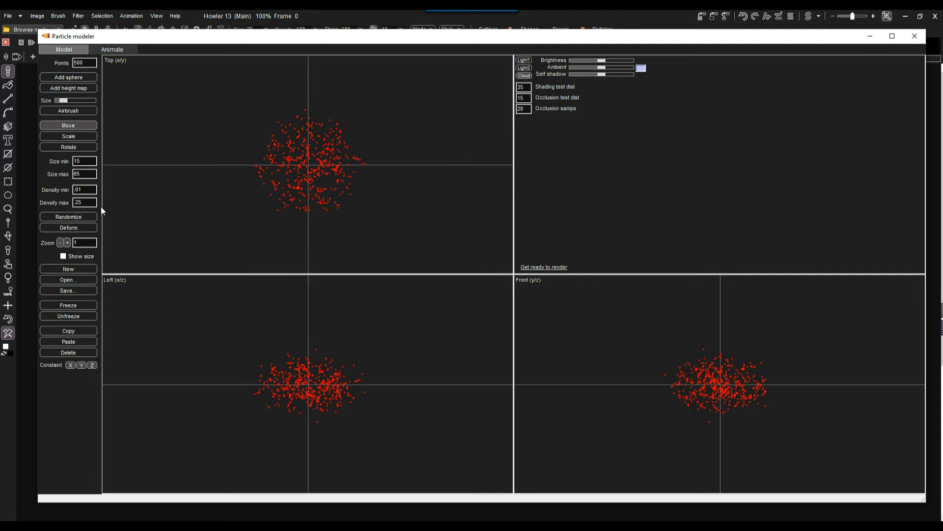
Add a second sphere, deform it three more times, and render a preview with 'Get ready to render'
left_click(66, 78)
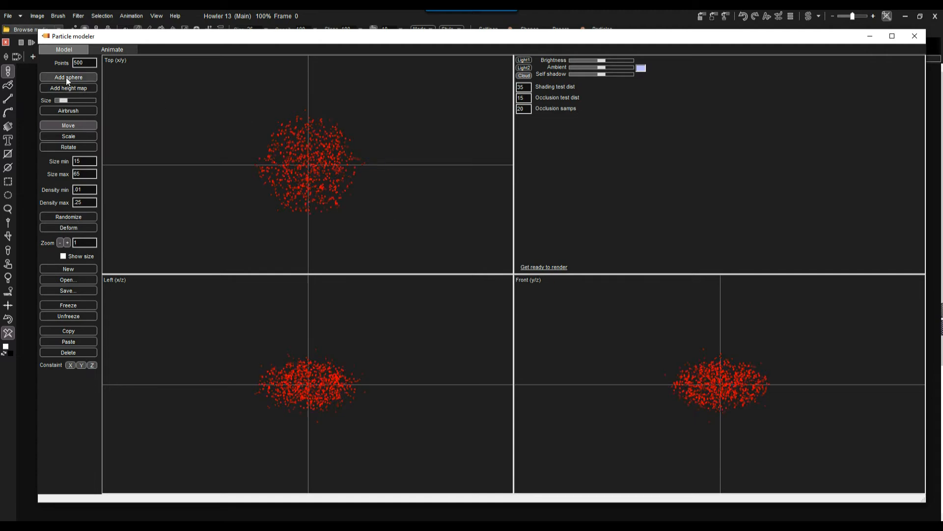
left_click(70, 227)
left_click(70, 227)
left_click(70, 226)
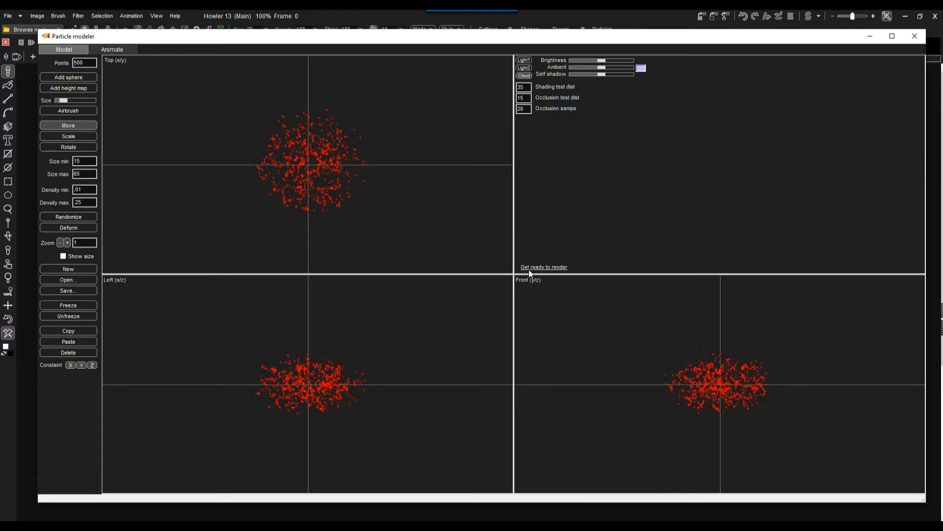
left_click(562, 269)
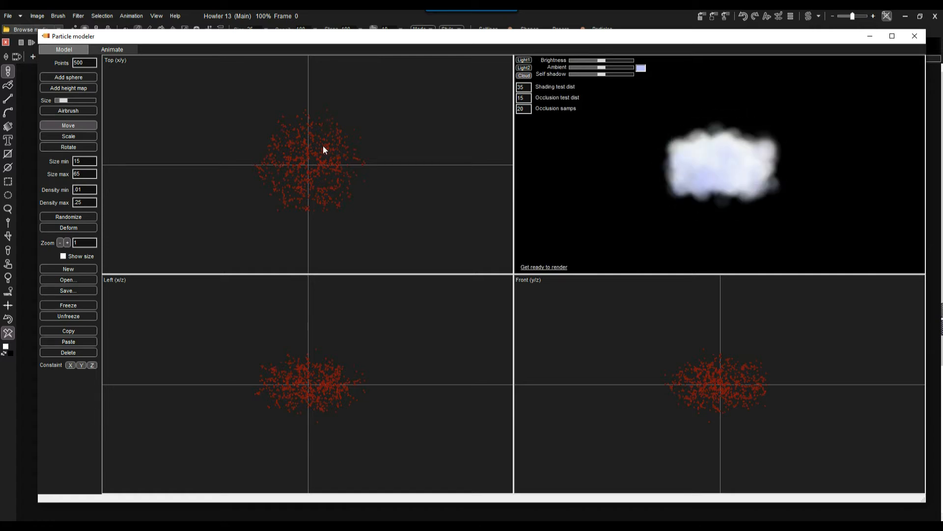
Toggle Show size off so only red points remain, then add another particle sphere
left_click(63, 257)
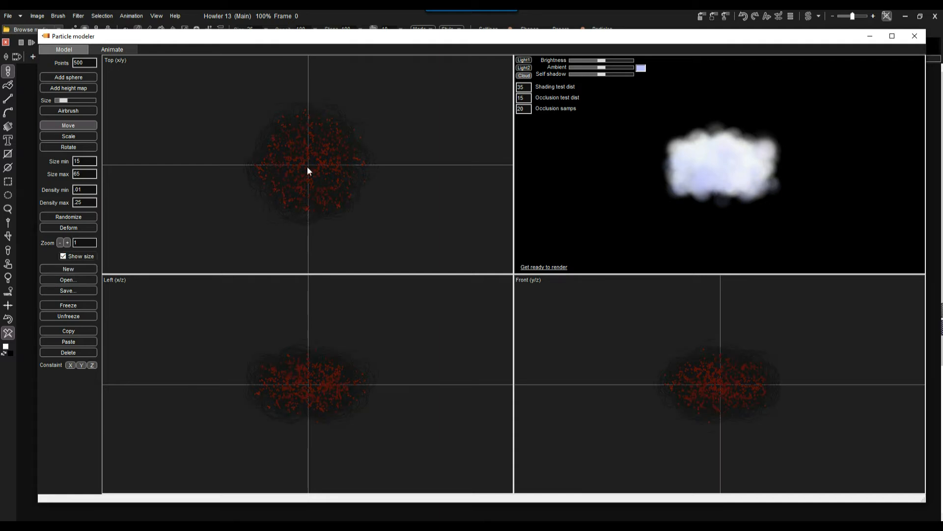
left_click(64, 256)
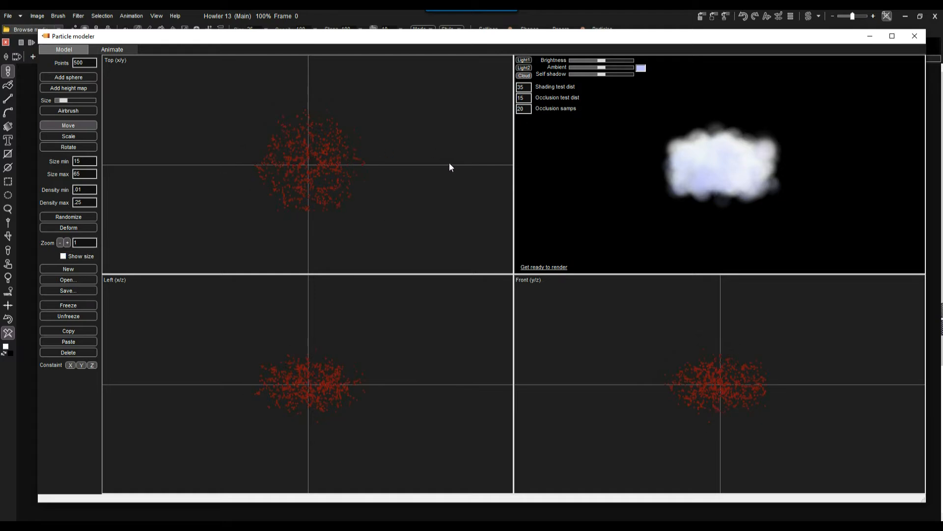
left_click(66, 77)
Shift, stretch, flatten and diagonally tilt the new particle sphere using Move, Scale and Rotate
left_click_drag(319, 177, 381, 176)
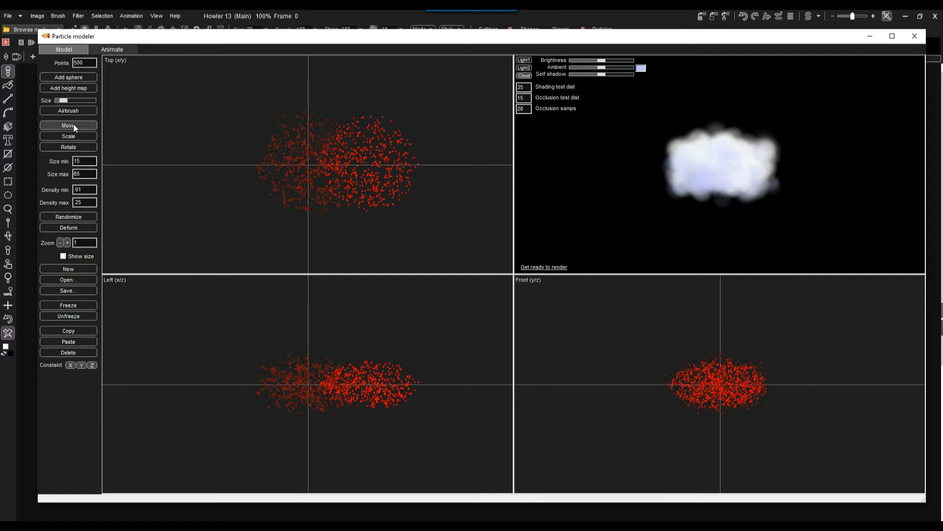
left_click(73, 137)
mouse_move(358, 170)
left_mouse_down()
mouse_move(343, 186)
mouse_move(364, 177)
left_mouse_up()
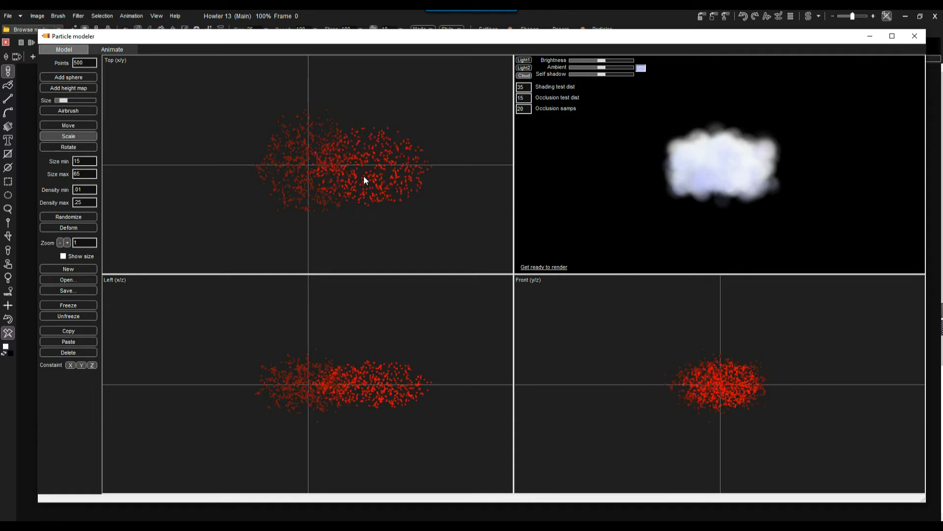
left_click_drag(387, 385, 388, 376)
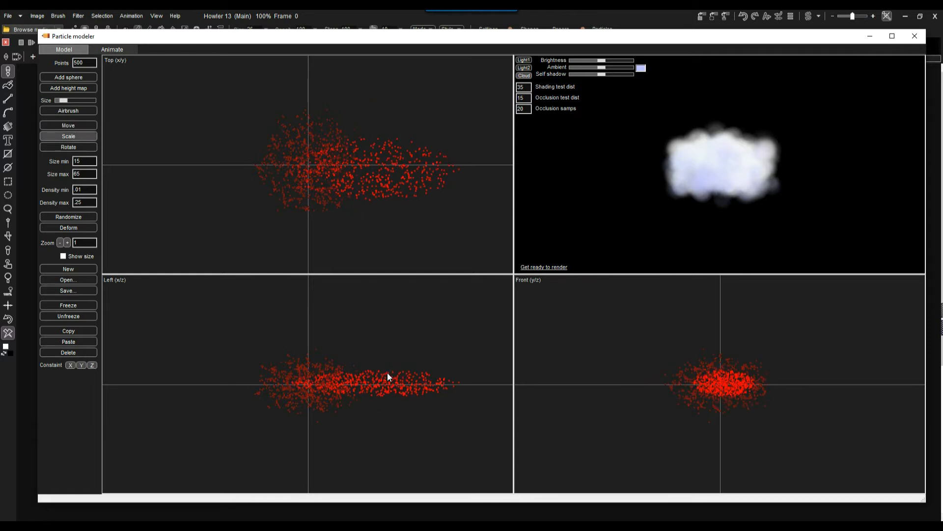
left_click(74, 127)
left_click_drag(369, 170, 324, 214)
left_click(75, 147)
mouse_move(722, 396)
left_mouse_down()
mouse_move(706, 392)
mouse_move(715, 385)
mouse_move(730, 414)
mouse_move(717, 408)
left_mouse_up()
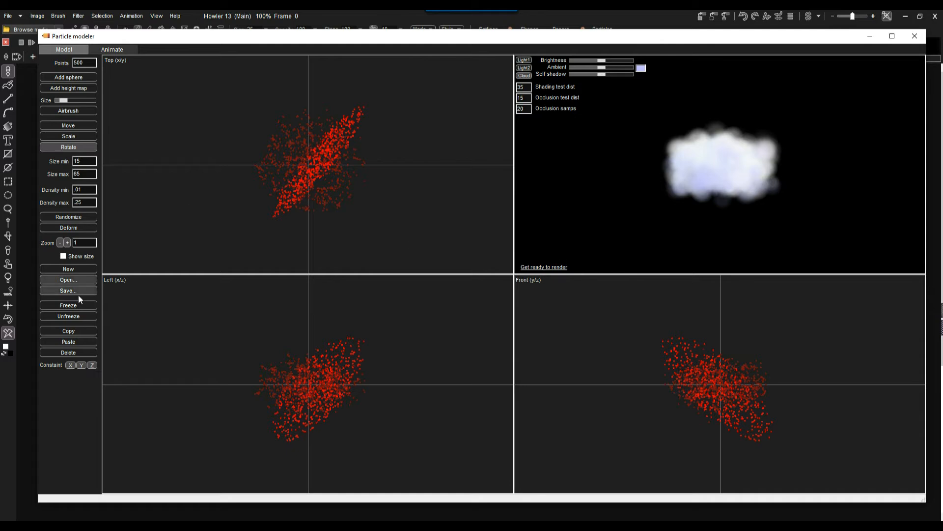
Deform the particles eight times into a scattered cloud and re-render the preview
left_click(73, 227)
left_click(72, 227)
left_click(68, 227)
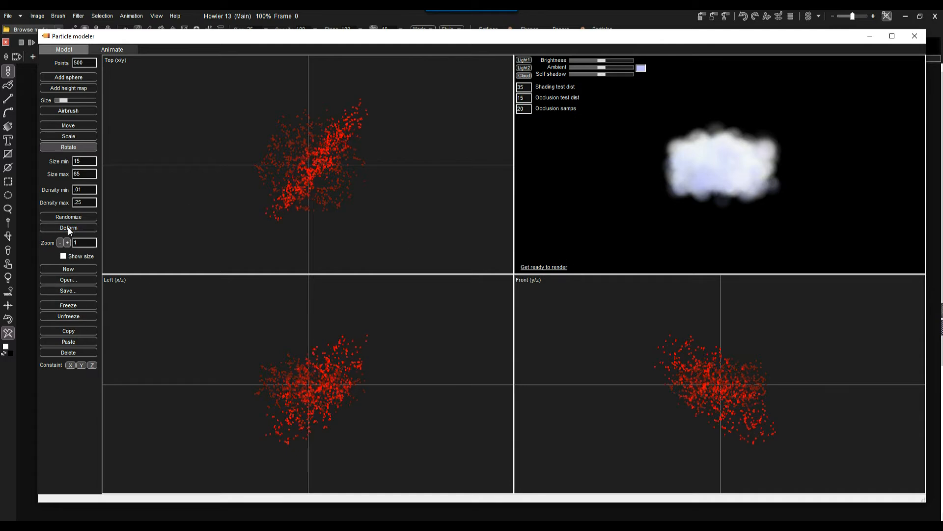
left_click(62, 227)
left_click(62, 227)
left_click(62, 226)
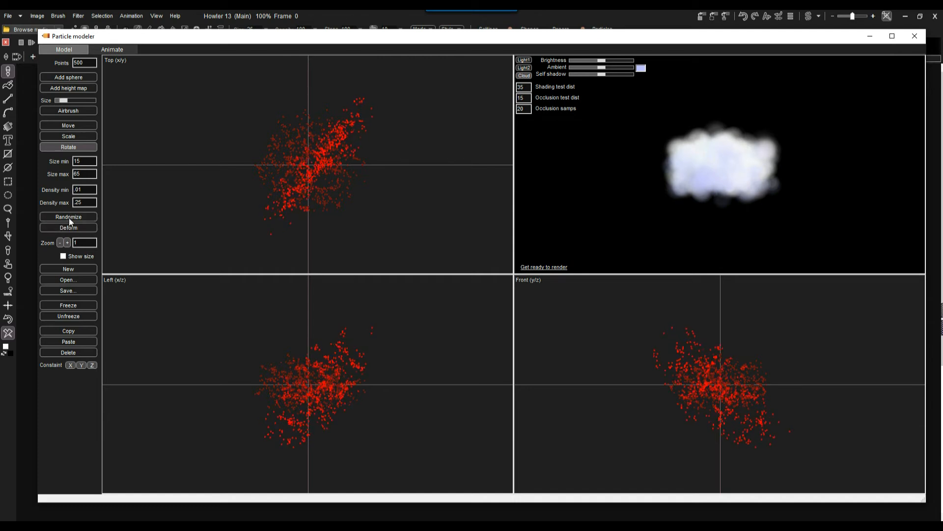
left_click(69, 228)
left_click(69, 226)
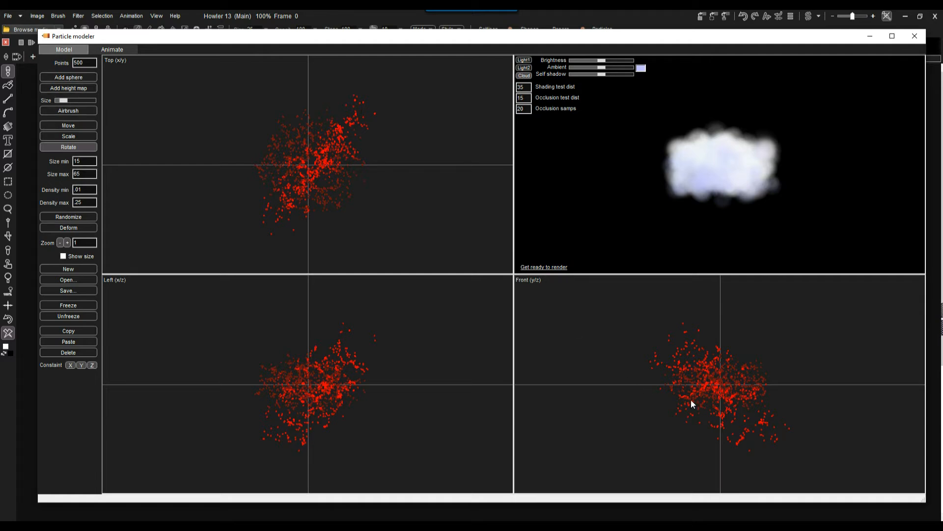
left_click(545, 267)
In the Save dialog, create and open a new myfirstclouds folder inside particle-modeler
left_click_drag(716, 176, 743, 164)
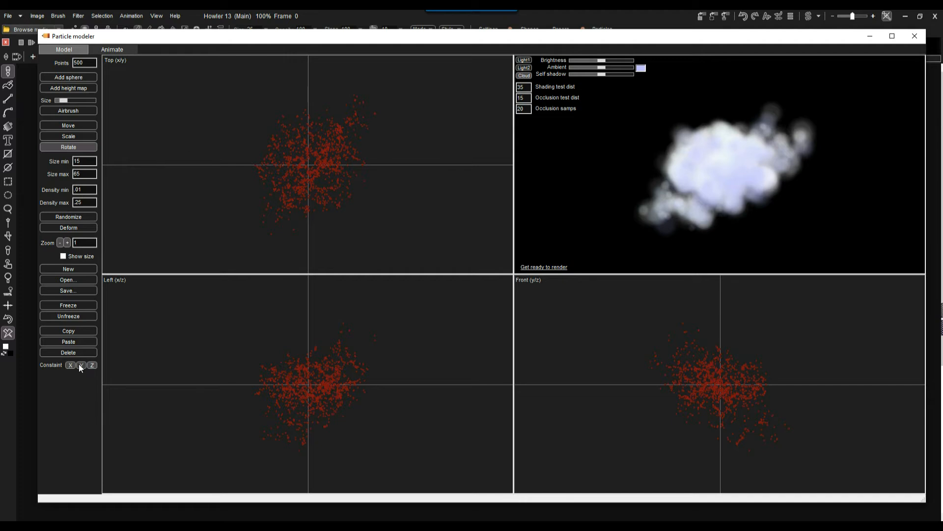
left_click(65, 289)
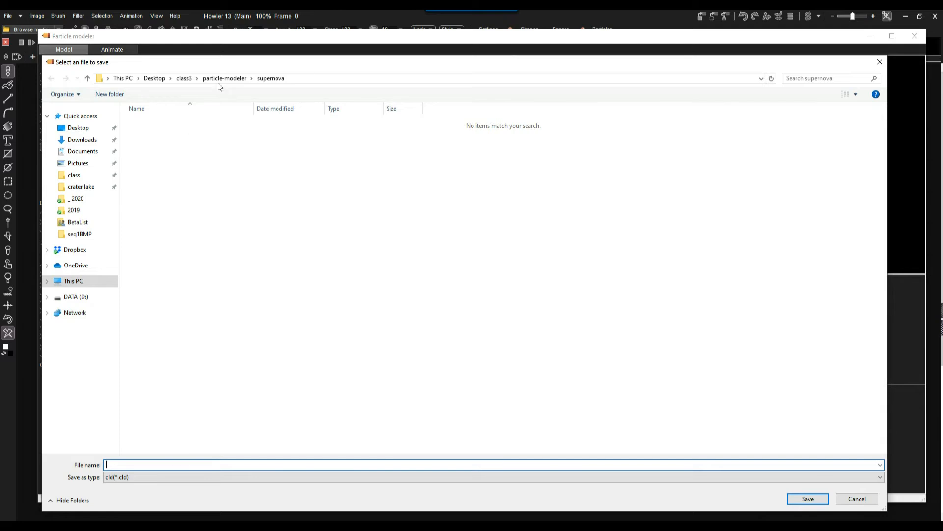
left_click_drag(44, 52, 339, 170)
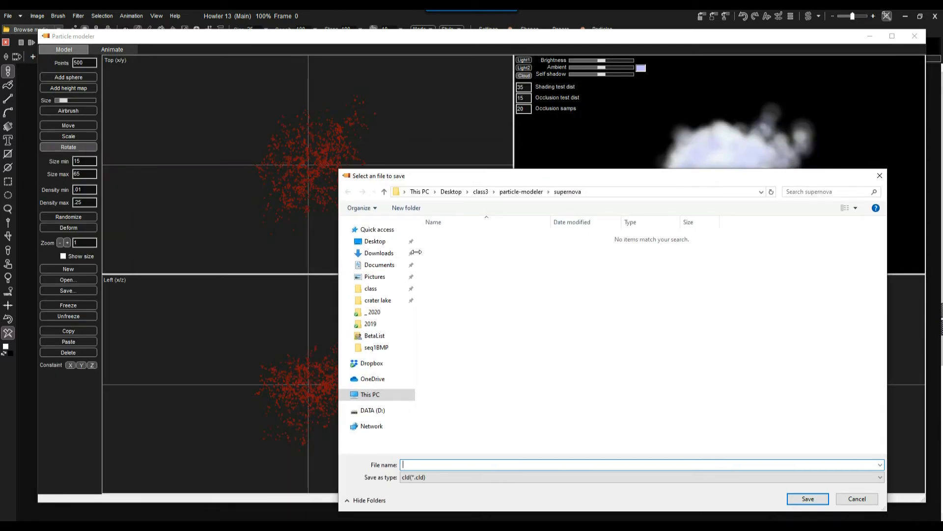
left_click_drag(416, 252, 366, 252)
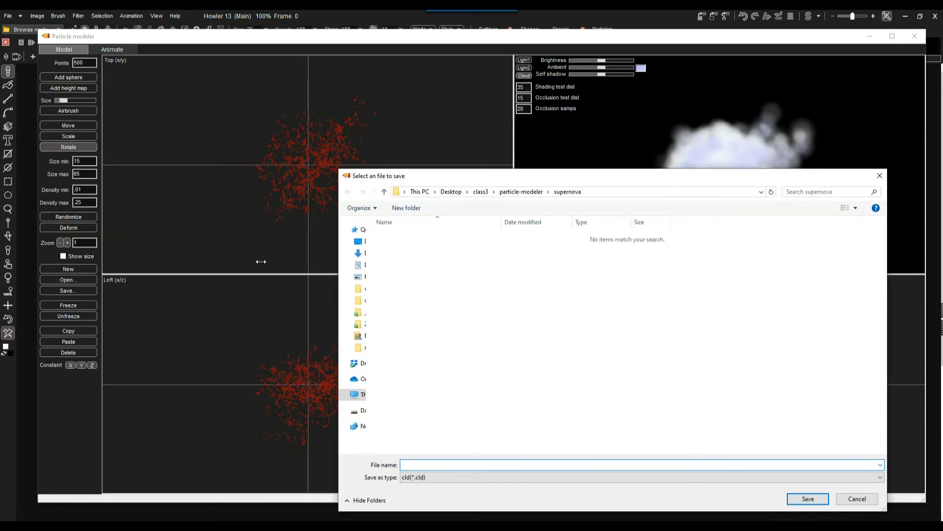
left_click(519, 193)
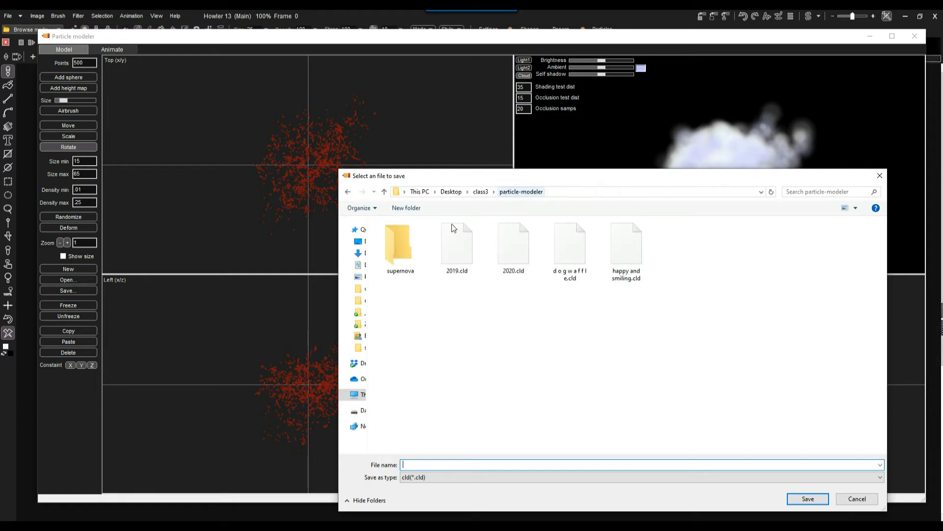
left_click(411, 207)
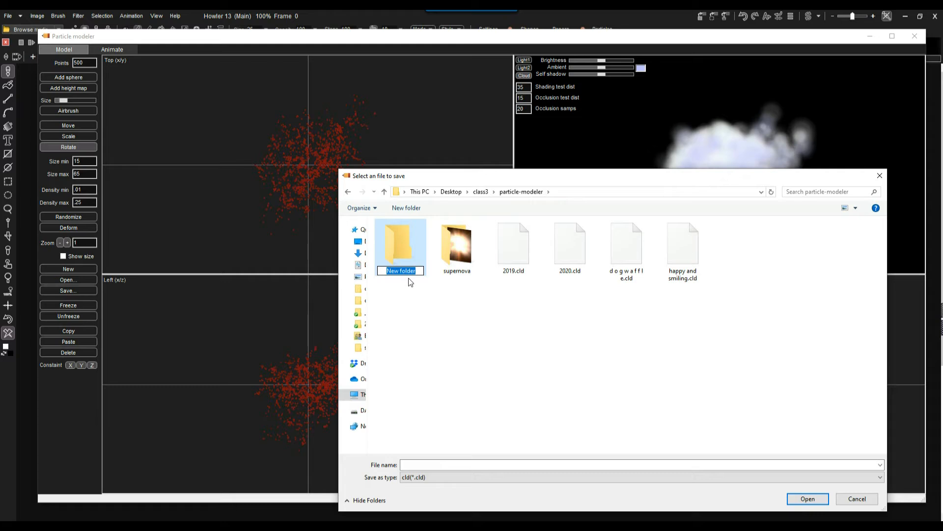
type("myfirstclouds")
key("Return")
double_click(402, 248)
Save the cloud model as 01 and dismiss the saved confirmation
left_click(410, 465)
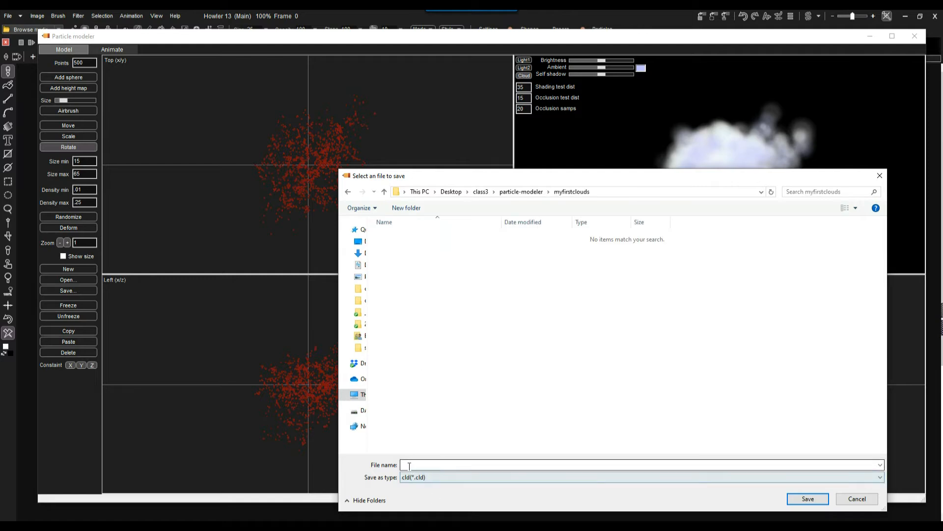
type("01")
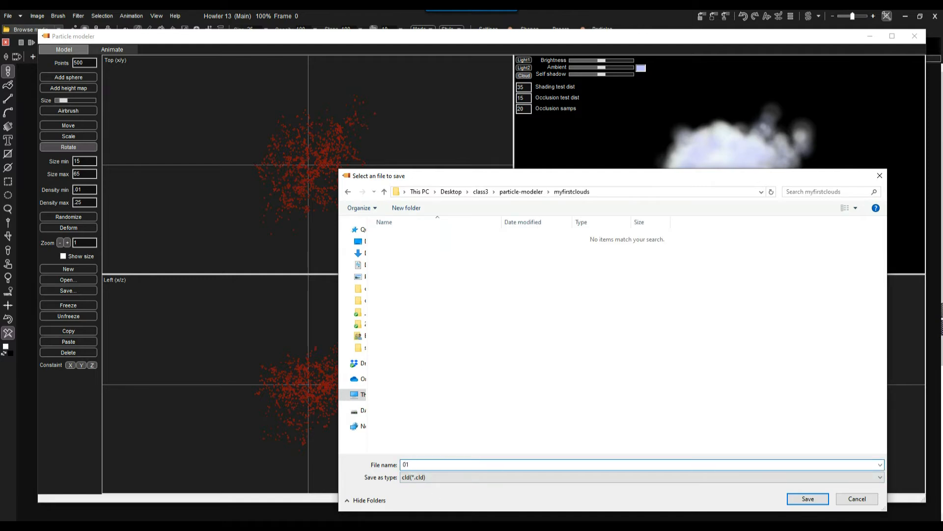
left_click(808, 499)
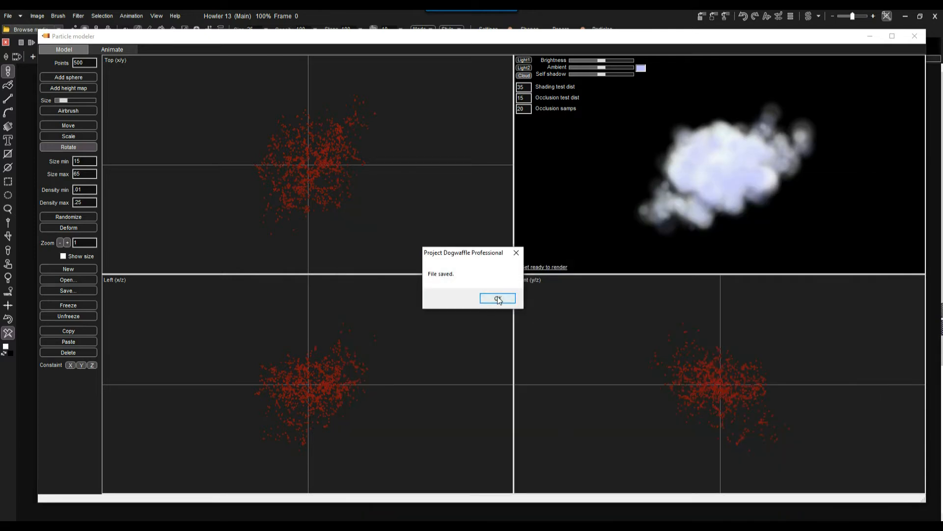
left_click(497, 299)
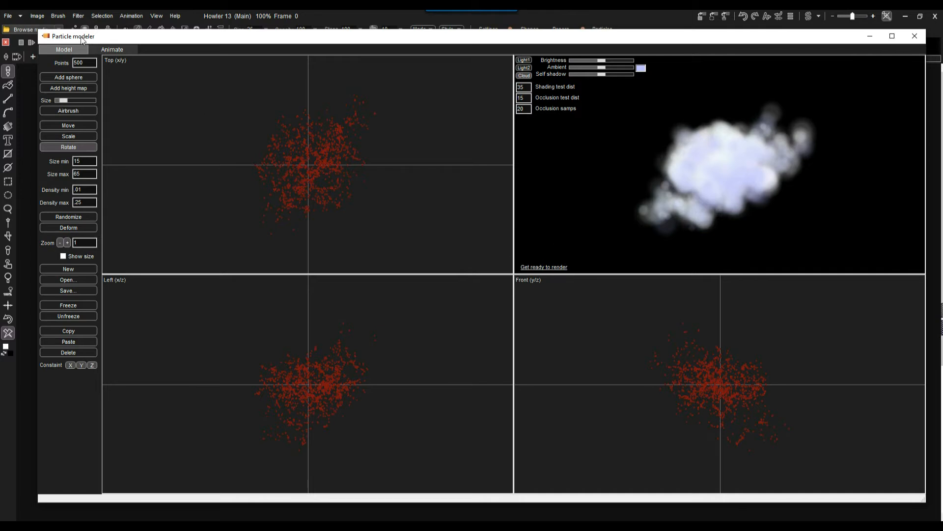
On the Animate tab, toggle the grid off and back on, then drag the cloud closer above the grid
left_click(113, 49)
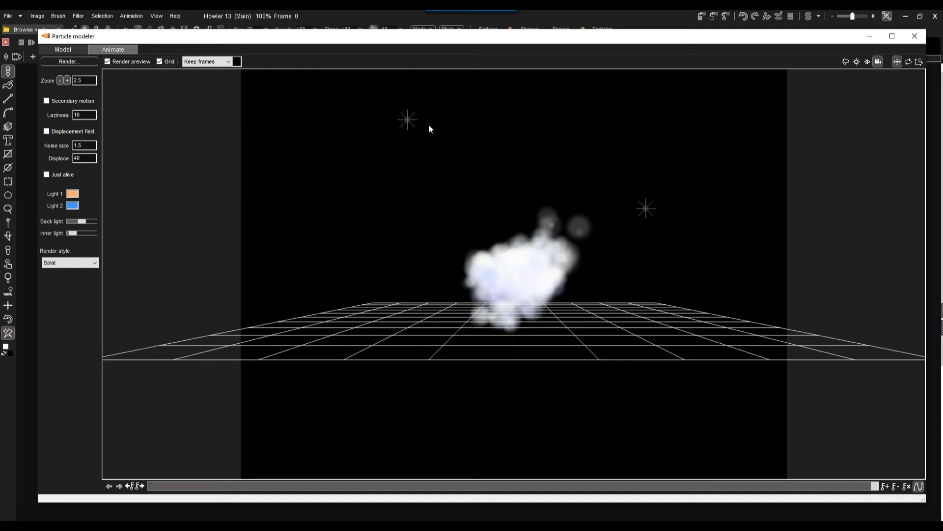
left_click(163, 61)
left_click(163, 61)
left_click(159, 62)
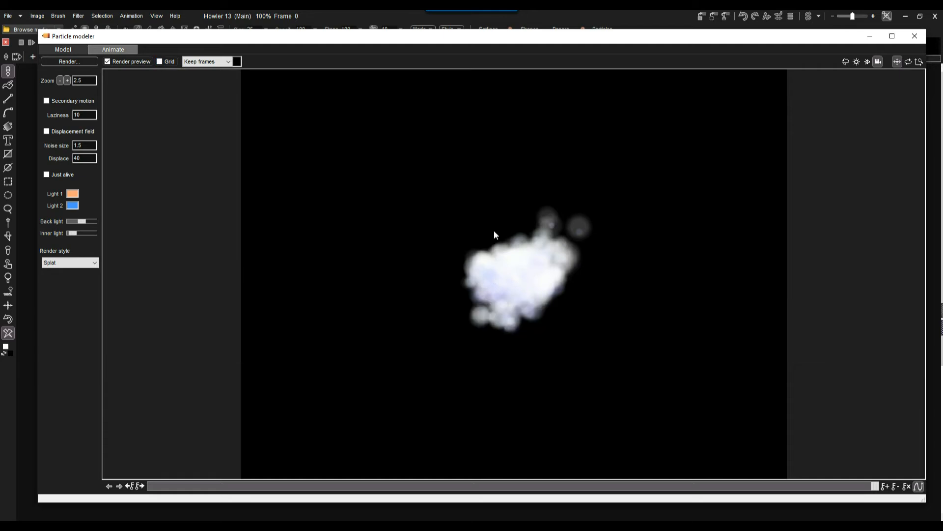
left_click(160, 61)
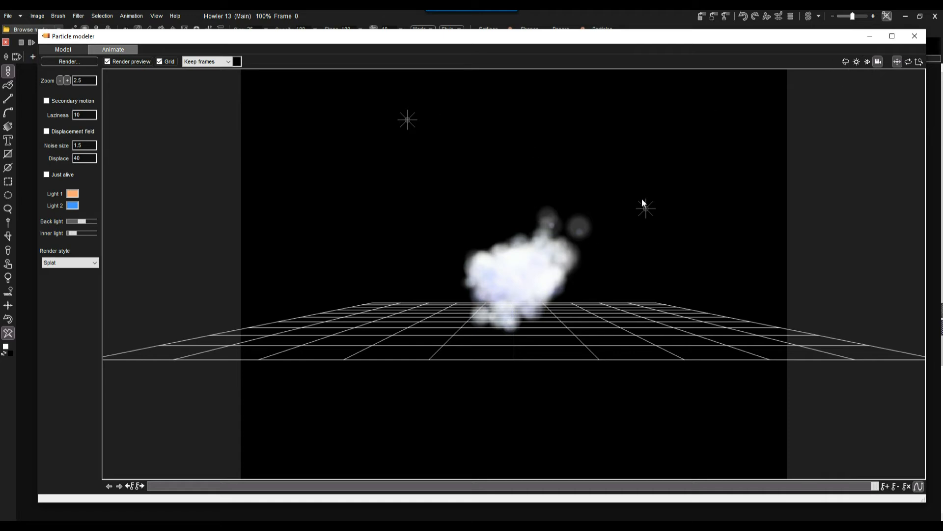
left_click(846, 61)
left_click_drag(525, 275, 497, 310)
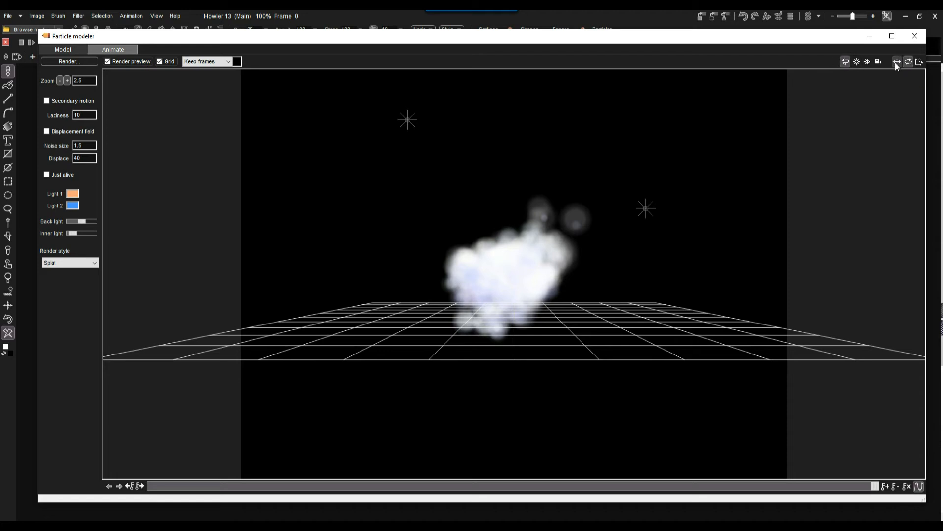
Shift the cloud slightly left and tilt, rotate and pull back the camera view
left_click_drag(477, 266, 492, 249)
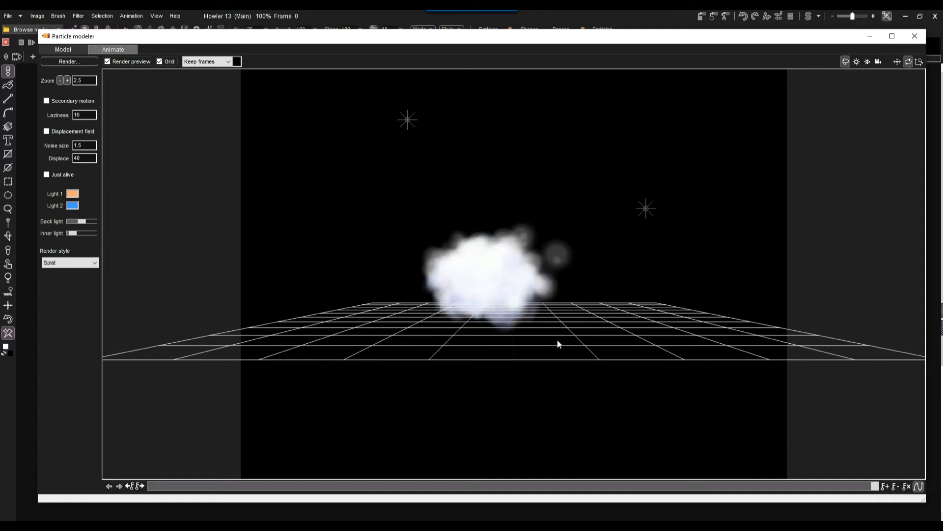
left_click(879, 61)
left_click(898, 61)
left_click_drag(554, 248, 472, 365)
left_click_drag(488, 274, 498, 252)
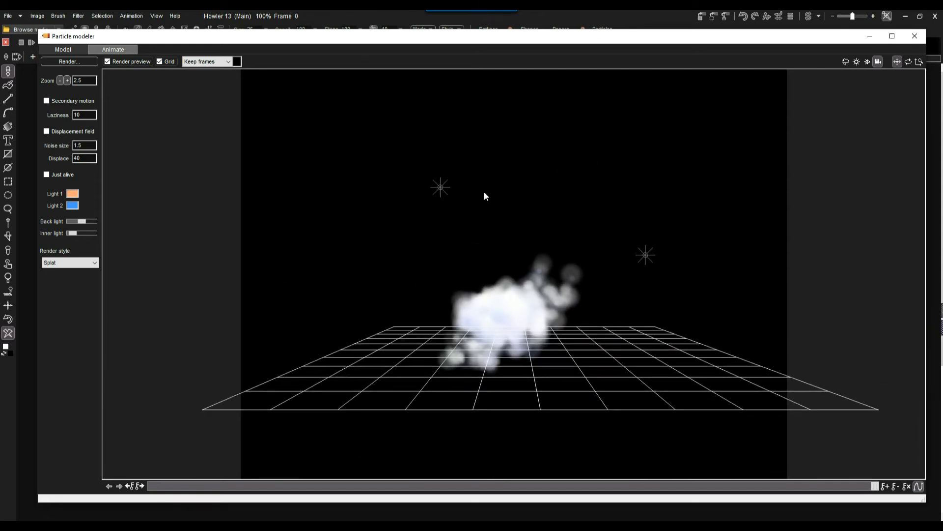
Move the right light toward the cloud and the upper light to the upper left, test Inner light, then return to Model
left_click(857, 60)
left_click_drag(668, 234, 609, 243)
mouse_move(448, 189)
left_mouse_down()
mouse_move(554, 198)
mouse_move(390, 223)
mouse_move(625, 244)
mouse_move(466, 338)
left_mouse_up()
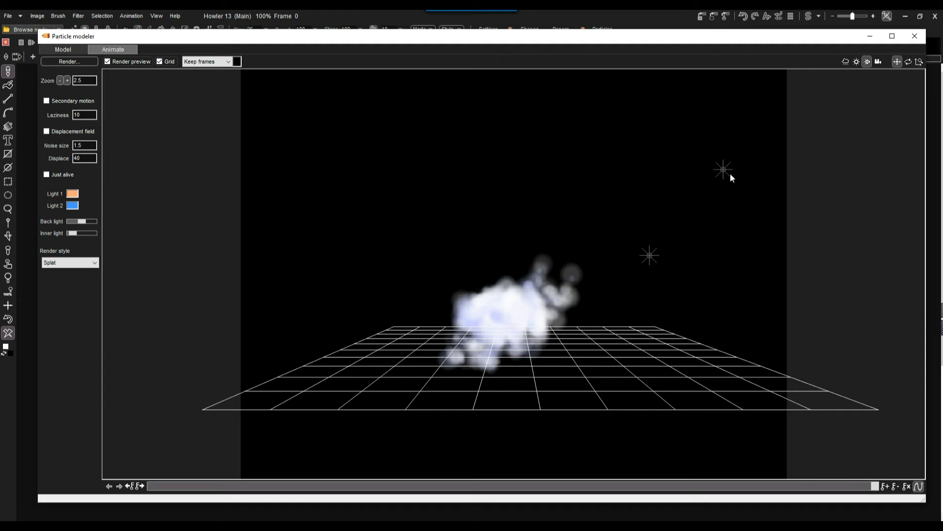
mouse_move(723, 169)
left_mouse_down()
mouse_move(490, 197)
mouse_move(558, 196)
mouse_move(178, 284)
left_mouse_up()
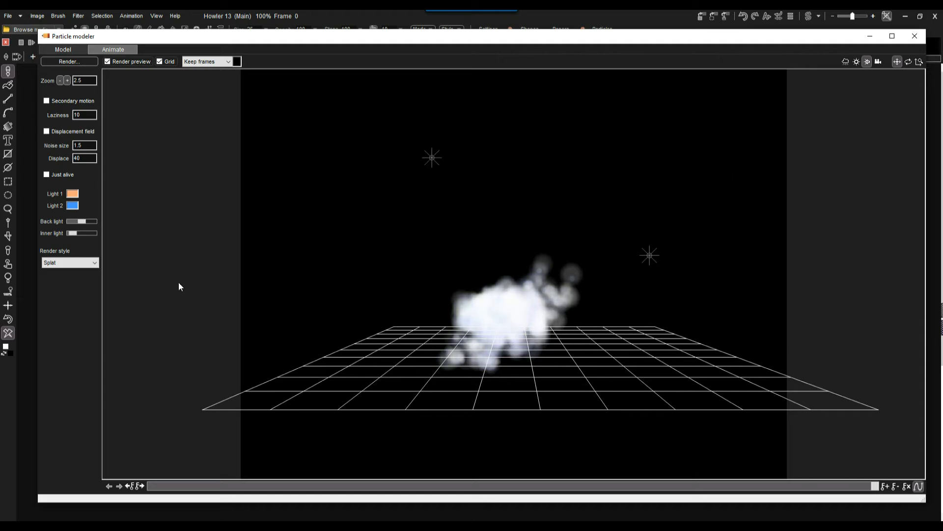
mouse_move(76, 238)
left_mouse_down()
mouse_move(89, 234)
mouse_move(68, 226)
mouse_move(74, 233)
left_mouse_up()
left_click(71, 50)
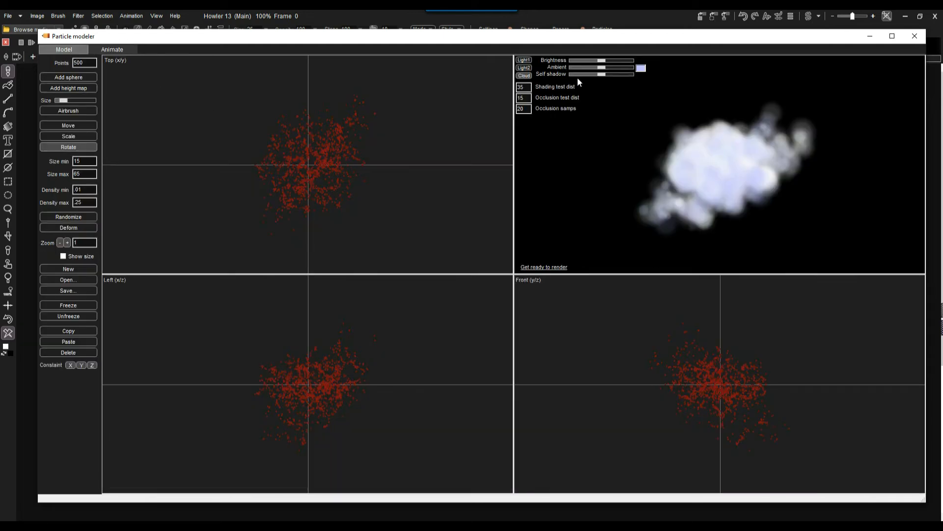
Lower the Self shadow and Ambient sliders for darker, bluish particles, then return to Animate
mouse_move(595, 74)
left_mouse_down()
mouse_move(578, 66)
mouse_move(623, 72)
mouse_move(601, 75)
mouse_move(587, 60)
mouse_move(609, 61)
left_mouse_up()
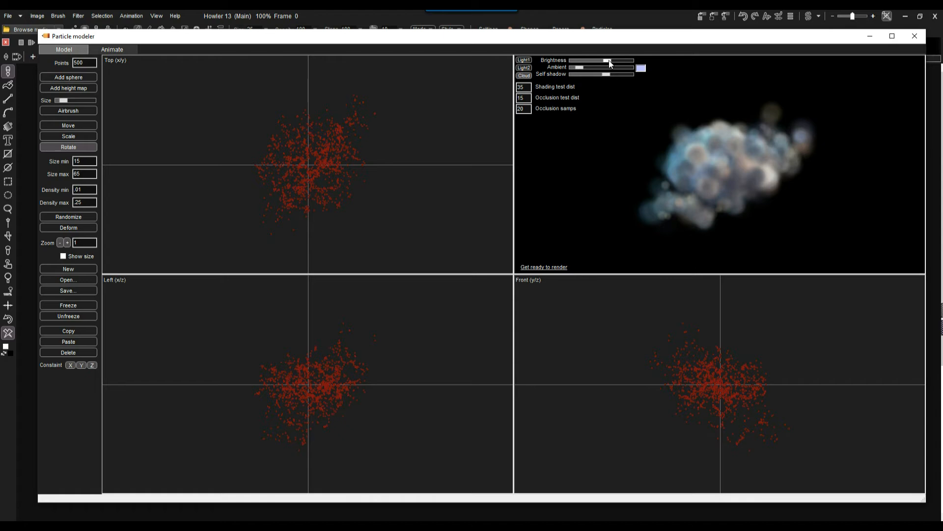
left_click(122, 50)
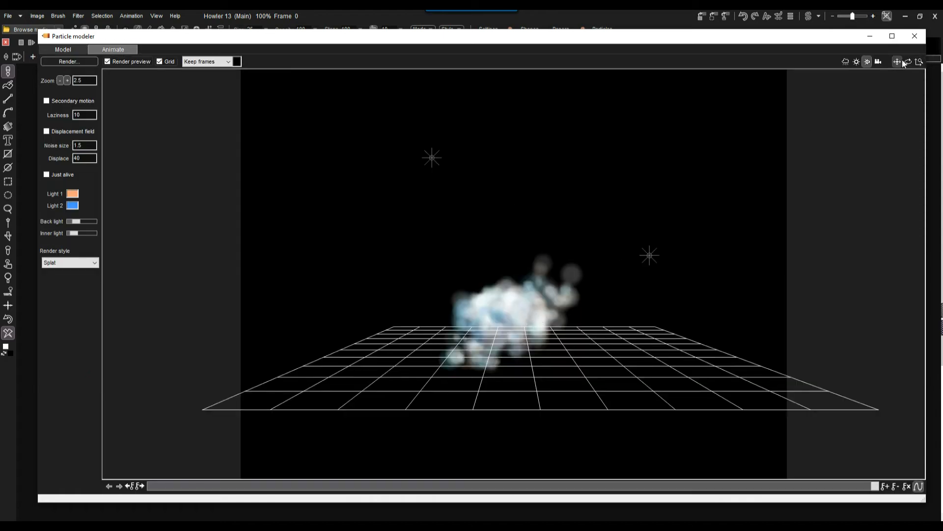
Orbit the camera to a lower view over the grid and scrub through the frames
mouse_move(601, 279)
left_mouse_down()
mouse_move(506, 280)
mouse_move(587, 278)
mouse_move(564, 276)
left_mouse_up()
left_click_drag(523, 308, 402, 341)
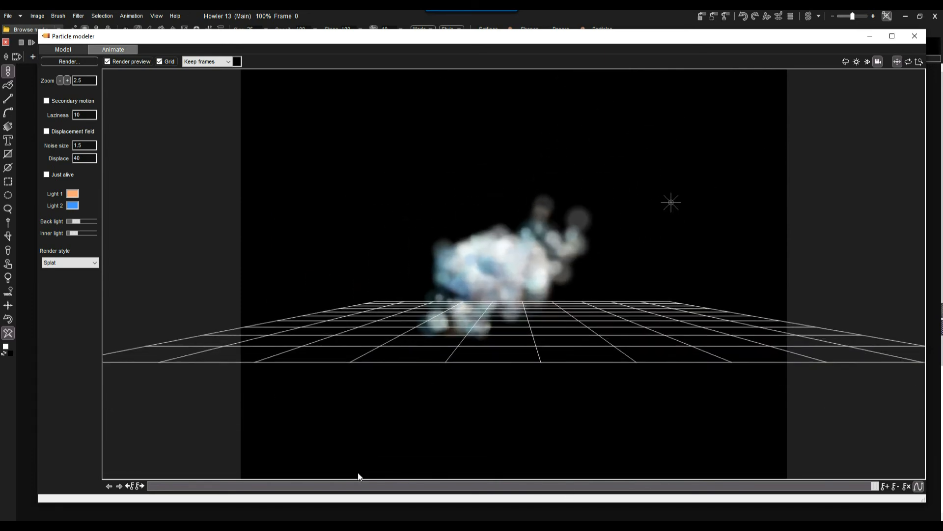
left_click_drag(874, 488, 167, 481)
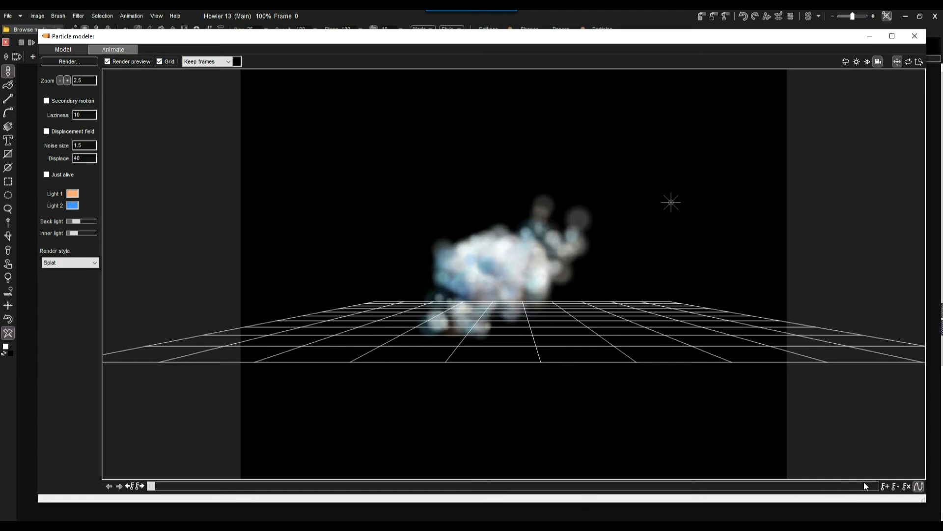
Clear all animation keyframes, check the cloud around frame 75, and switch to plain point display
left_click(907, 487)
left_click(465, 299)
left_click_drag(785, 486, 889, 496)
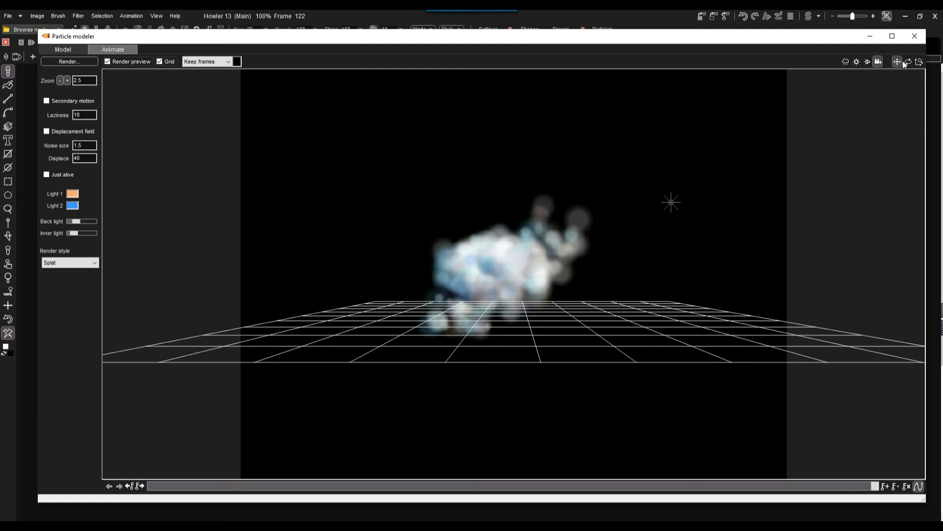
mouse_move(494, 275)
left_mouse_down()
mouse_move(488, 300)
mouse_move(501, 258)
mouse_move(443, 274)
mouse_move(270, 280)
mouse_move(323, 268)
mouse_move(360, 280)
mouse_move(331, 268)
mouse_move(348, 276)
mouse_move(187, 293)
left_mouse_up()
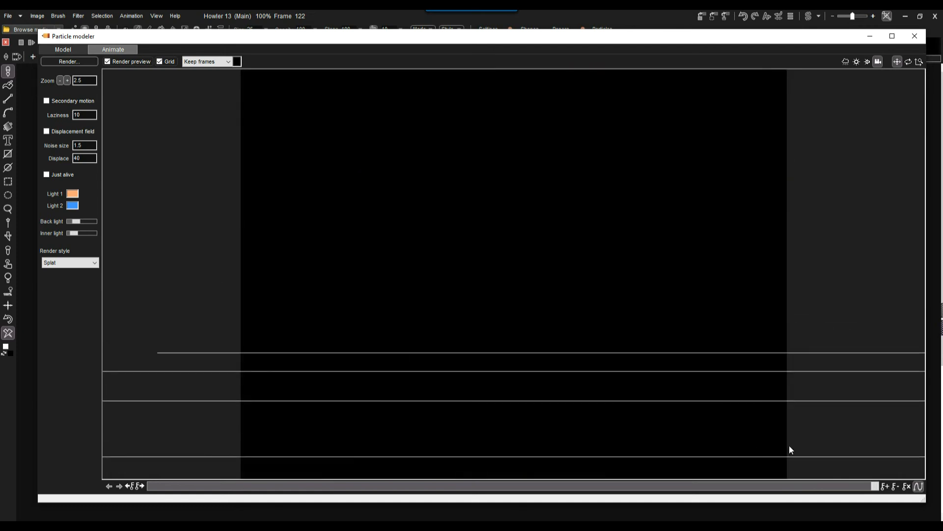
left_click(886, 484)
left_click_drag(875, 486, 596, 480)
left_click_drag(538, 461, 156, 417)
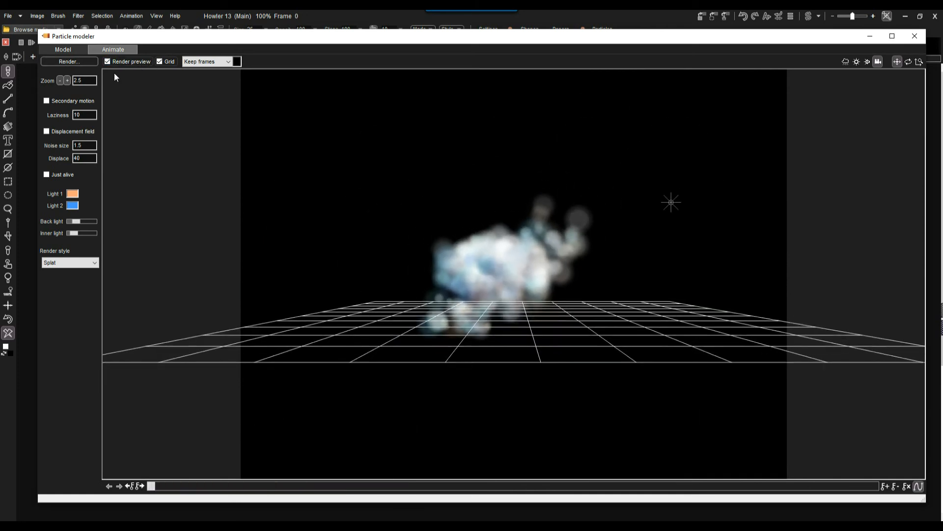
left_click(122, 62)
Restore the rendered preview at frame 25, turn off Just alive, and move the Particle modeler lower
left_click_drag(153, 486, 67, 484)
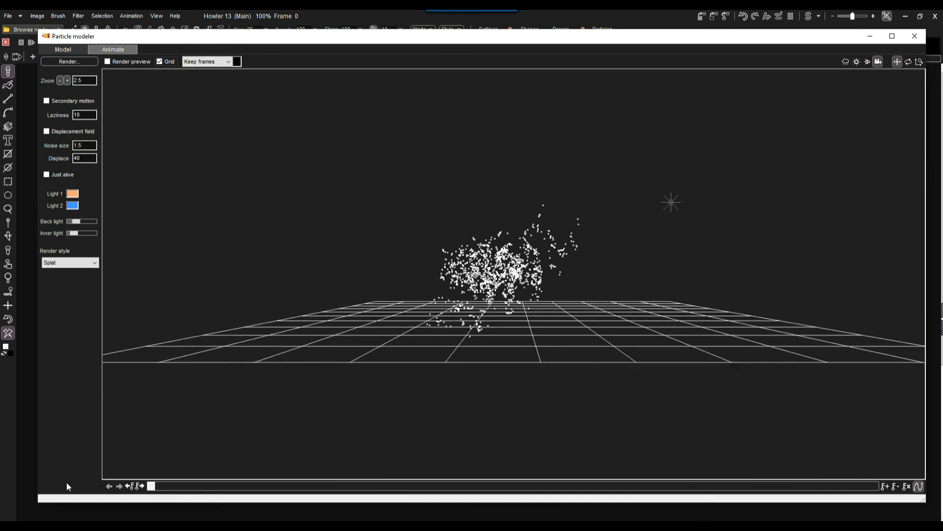
left_click(120, 61)
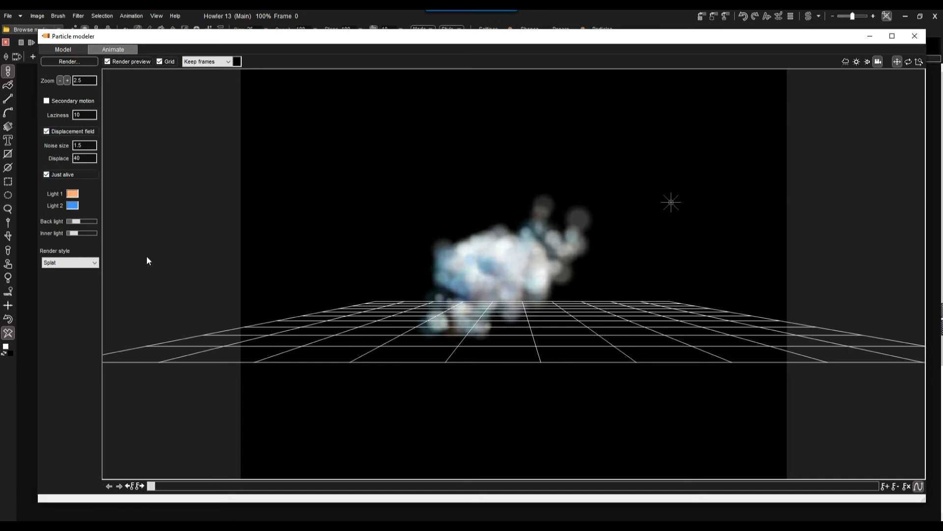
left_click_drag(151, 487, 74, 475)
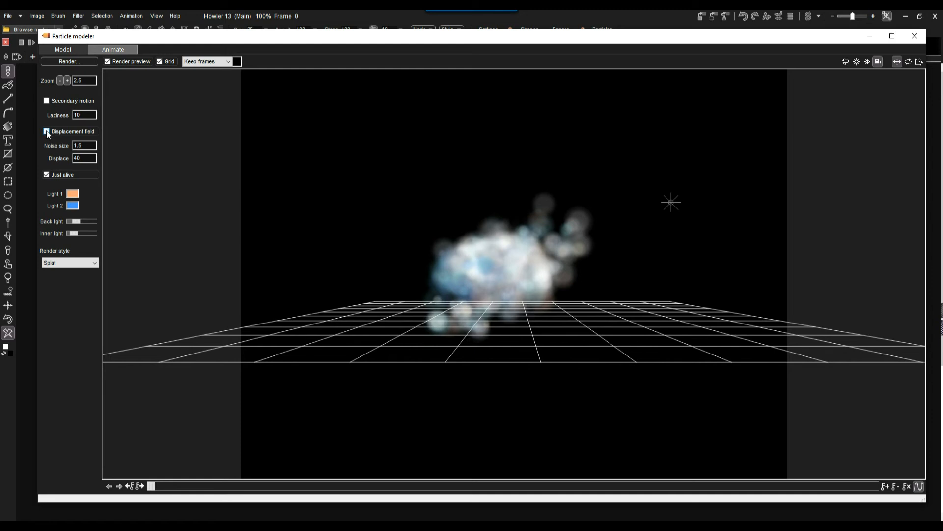
left_click(46, 174)
mouse_move(147, 37)
left_mouse_down()
mouse_move(214, 362)
mouse_move(214, 425)
mouse_move(219, 149)
mouse_move(156, 57)
mouse_move(160, 64)
left_mouse_up()
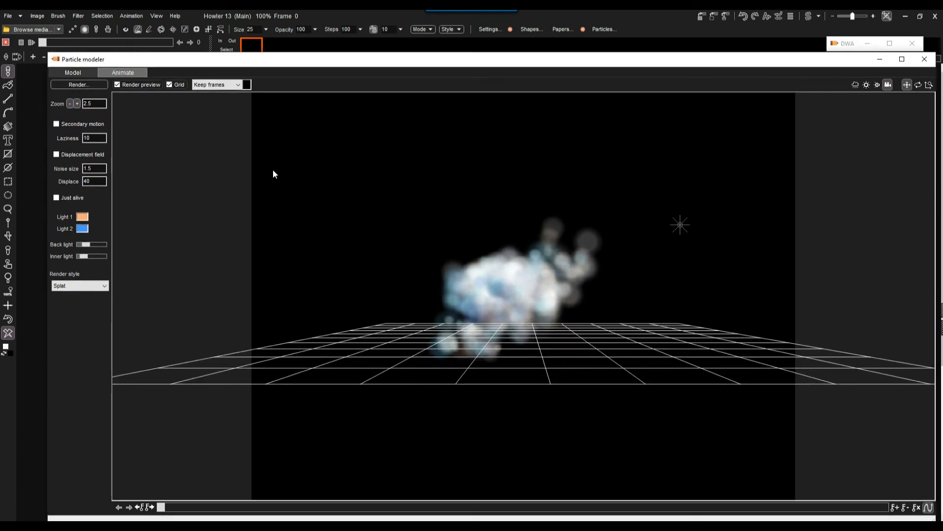
Set Clear frames, hide the grid, keep Splat style, raise Back light, and request the final render
left_click(221, 85)
left_click(170, 84)
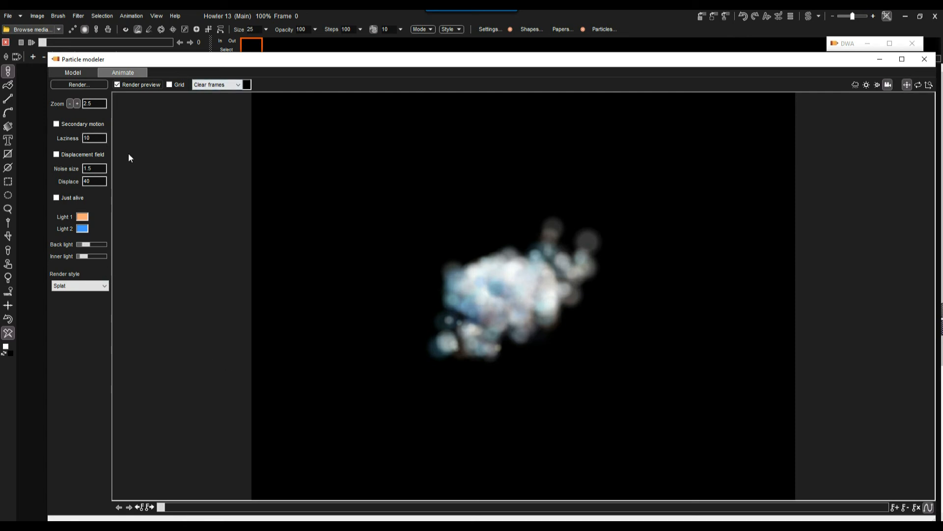
left_click(74, 286)
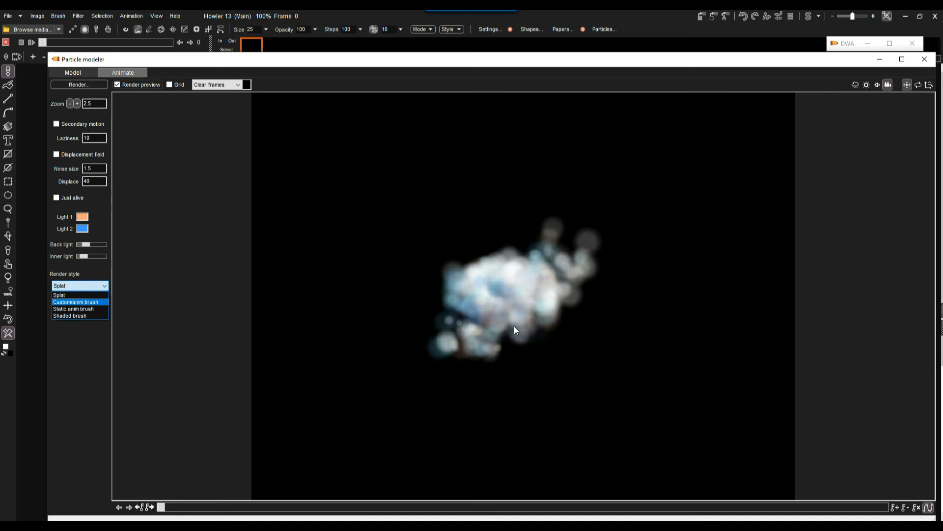
left_click(74, 295)
mouse_move(86, 244)
left_mouse_down()
mouse_move(104, 245)
mouse_move(85, 244)
mouse_move(107, 257)
mouse_move(75, 257)
left_mouse_up()
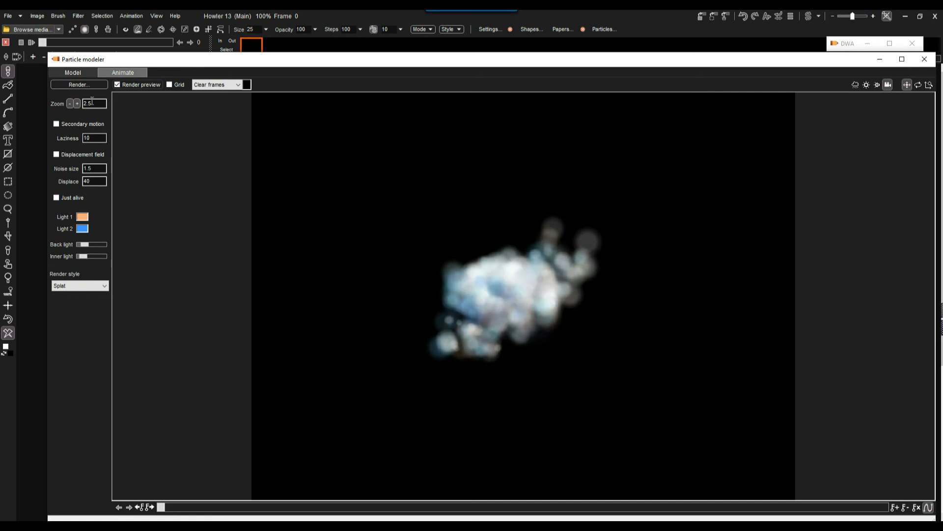
left_click(81, 85)
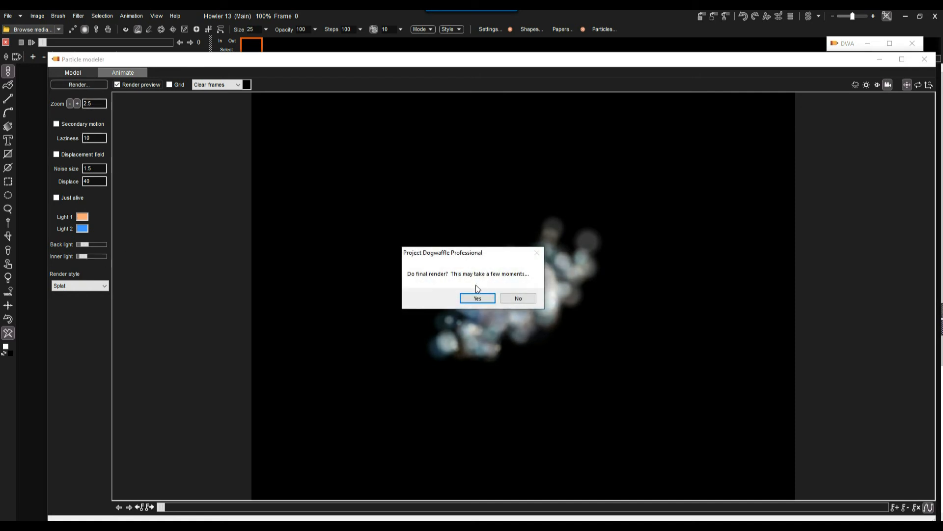
Confirm the final render of all 123 frames, then close the Particle modeler
left_click(475, 298)
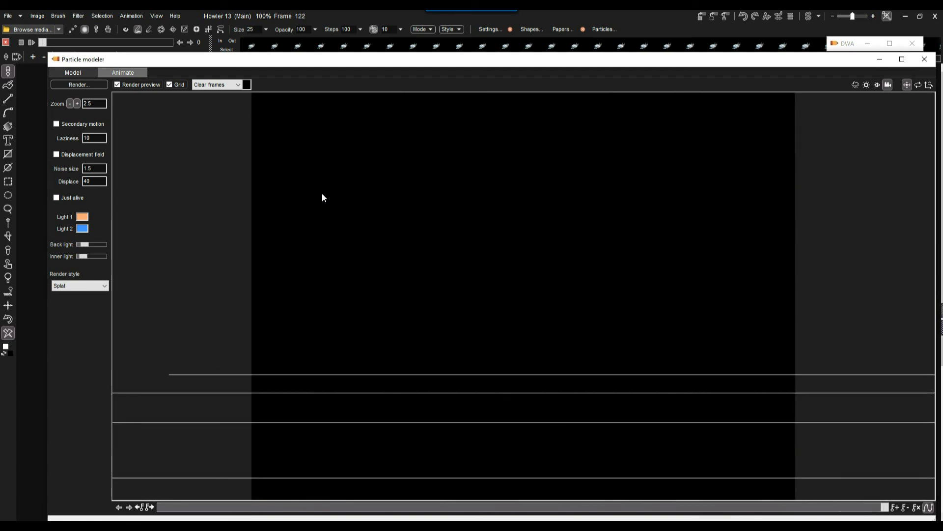
left_click(930, 65)
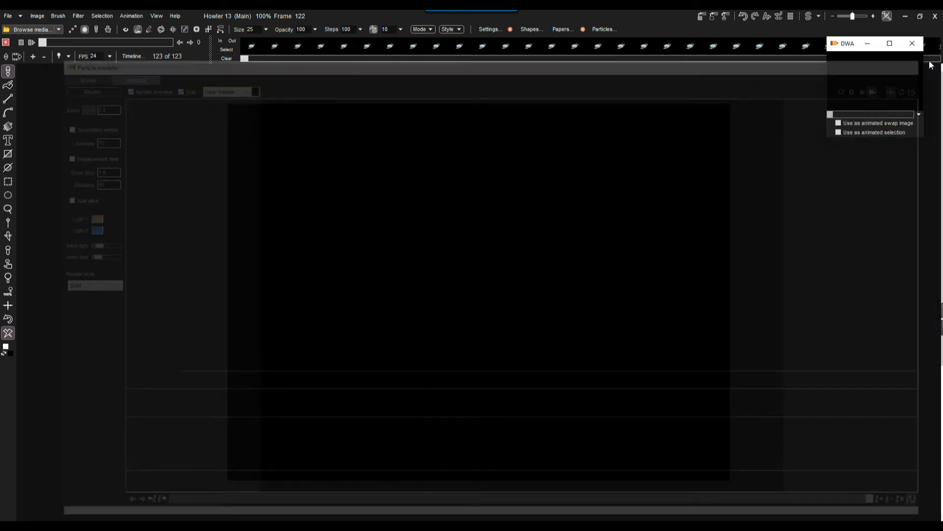
Scrub the rendered frames, rewind to frame 0, and play the 123-frame cloud animation
mouse_move(246, 58)
left_mouse_down()
mouse_move(670, 59)
mouse_move(244, 59)
left_mouse_up()
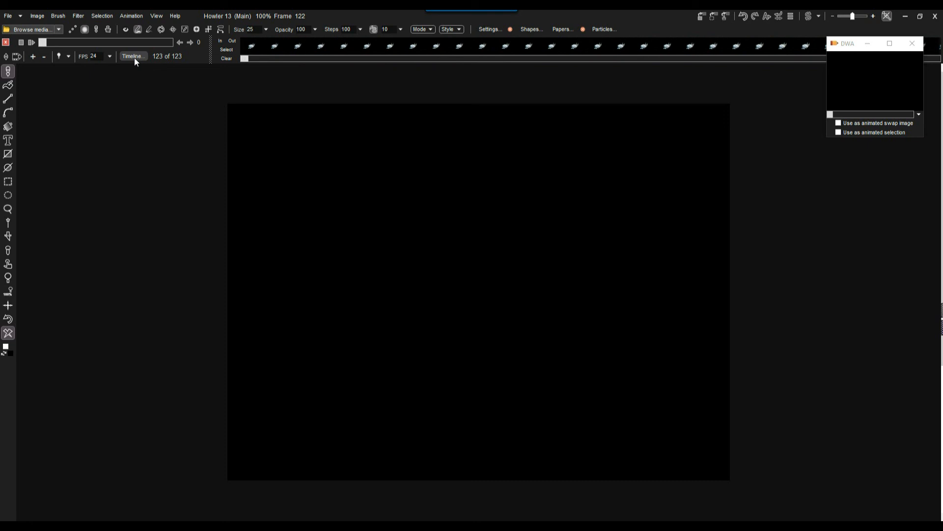
left_click_drag(45, 43, 23, 41)
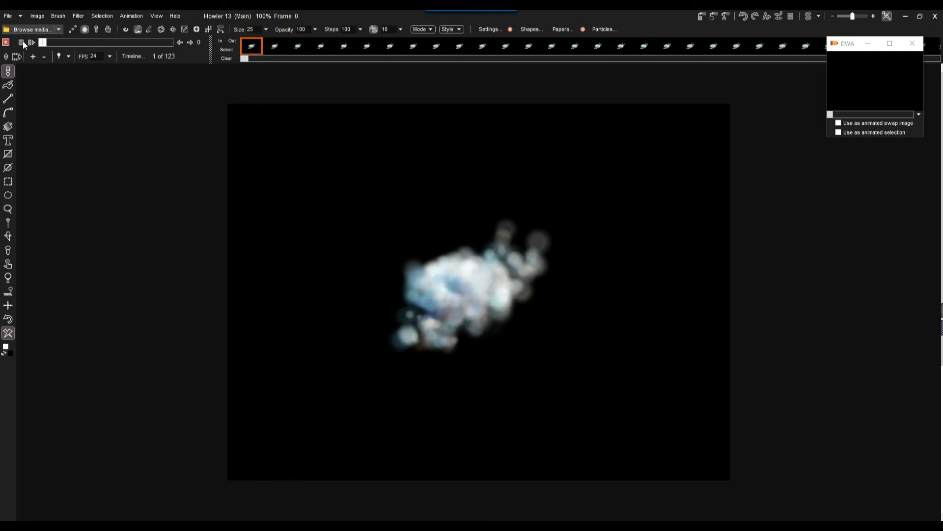
left_click(32, 43)
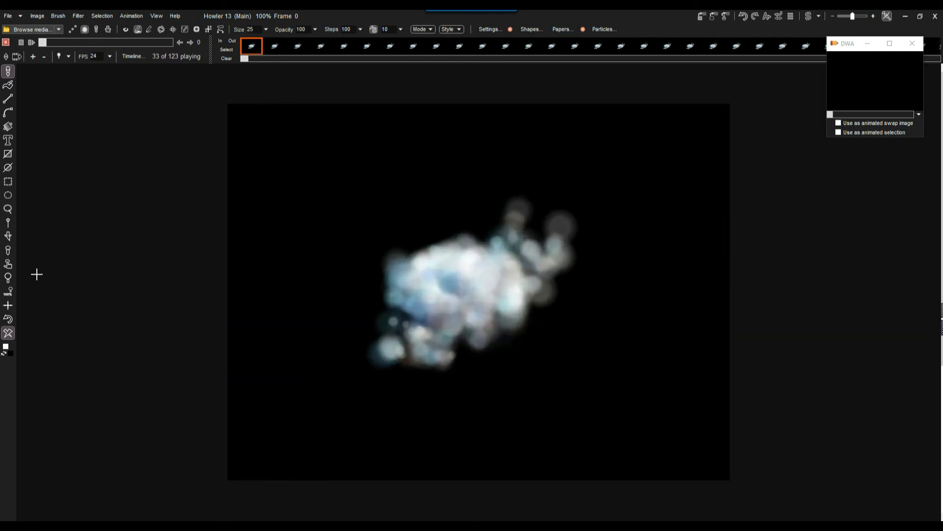